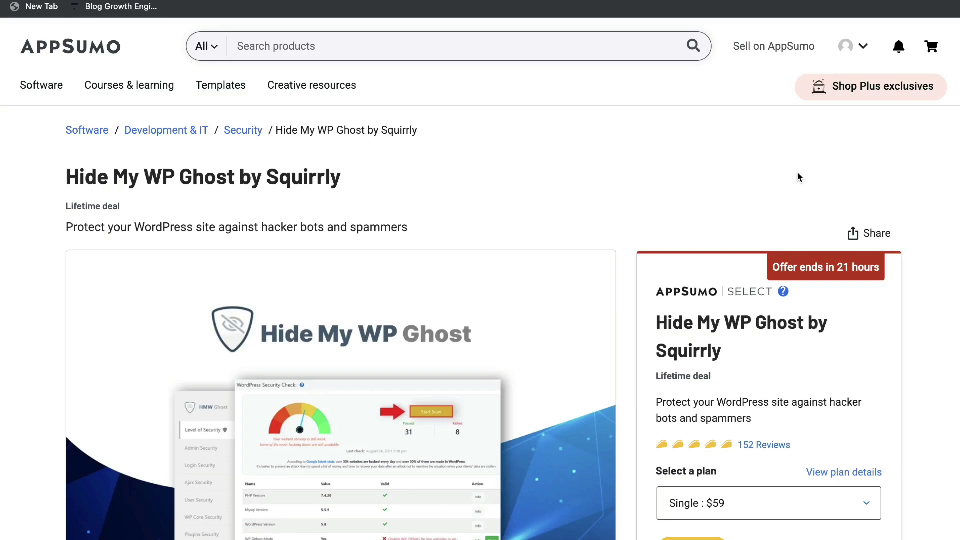
# Step: Scroll the AppSumo deal page and highlight the deal's September 16th end date
pyautogui.scroll(-3, 797, 172)
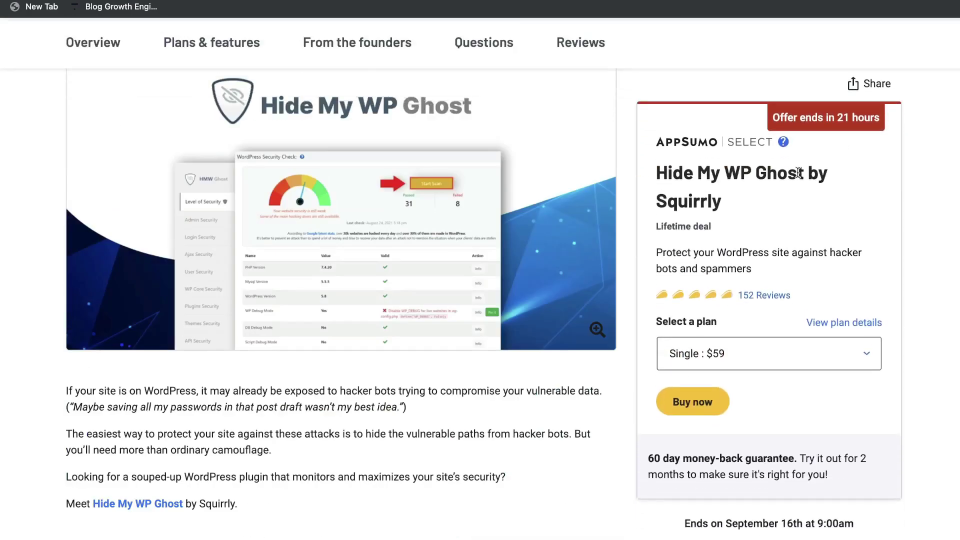
pyautogui.scroll(-8, 798, 172)
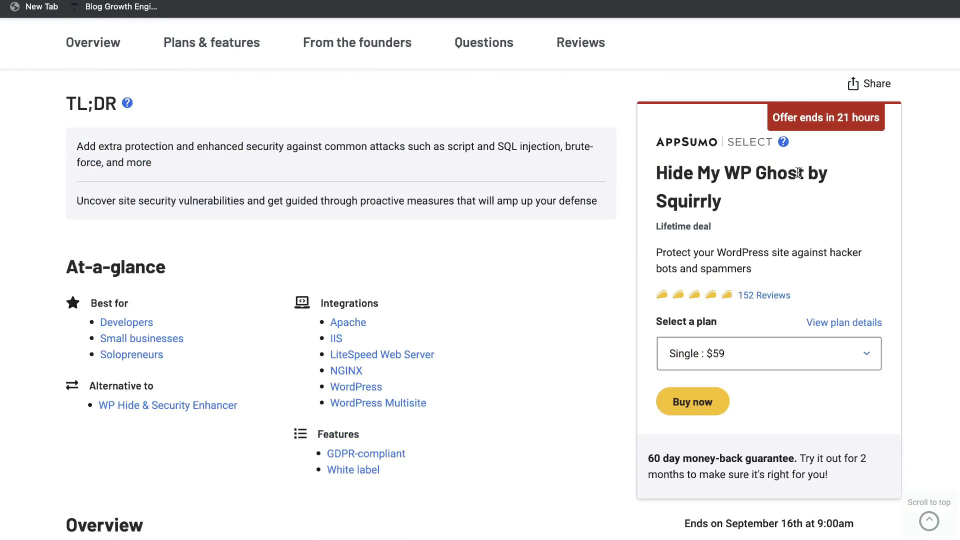
pyautogui.tripleClick(765, 526)
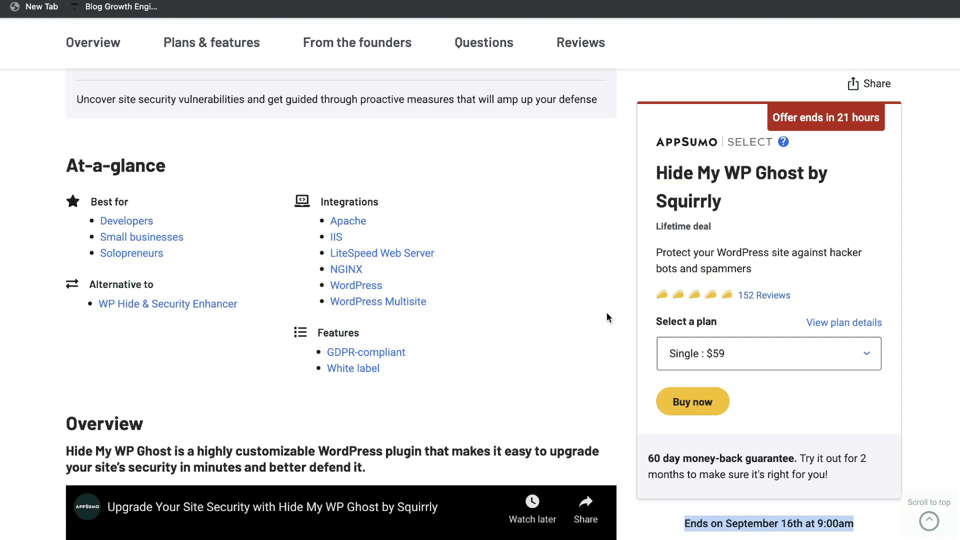
# Step: Highlight unlimited websites on the Double and Multiple plans and Multiple's white labeling
pyautogui.scroll(-8, 607, 314)
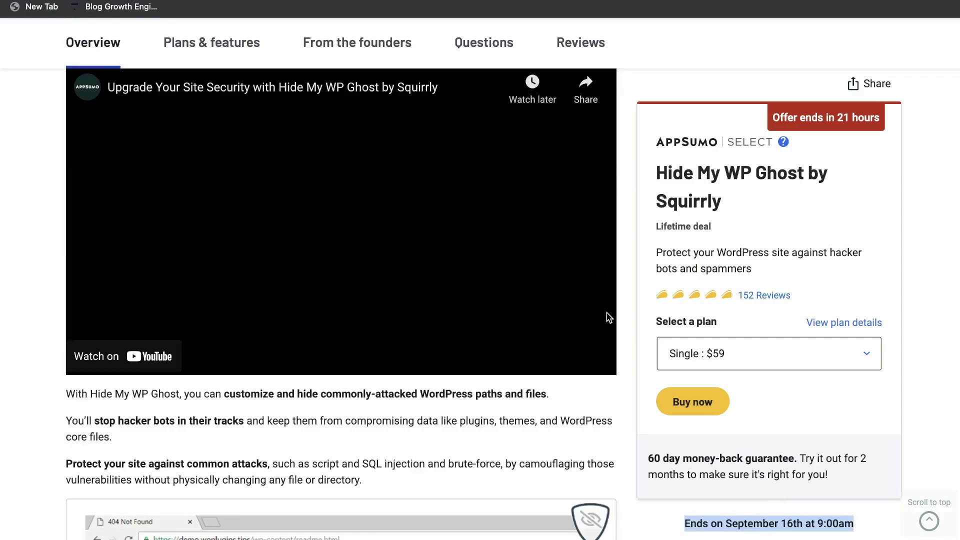
pyautogui.scroll(-5, 609, 318)
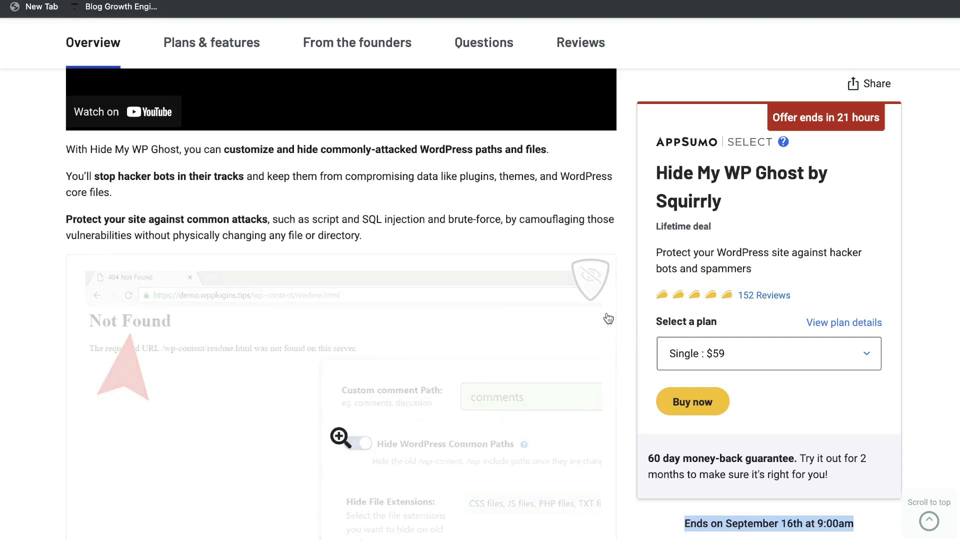
pyautogui.scroll(-6, 608, 318)
pyautogui.scroll(20, 608, 319)
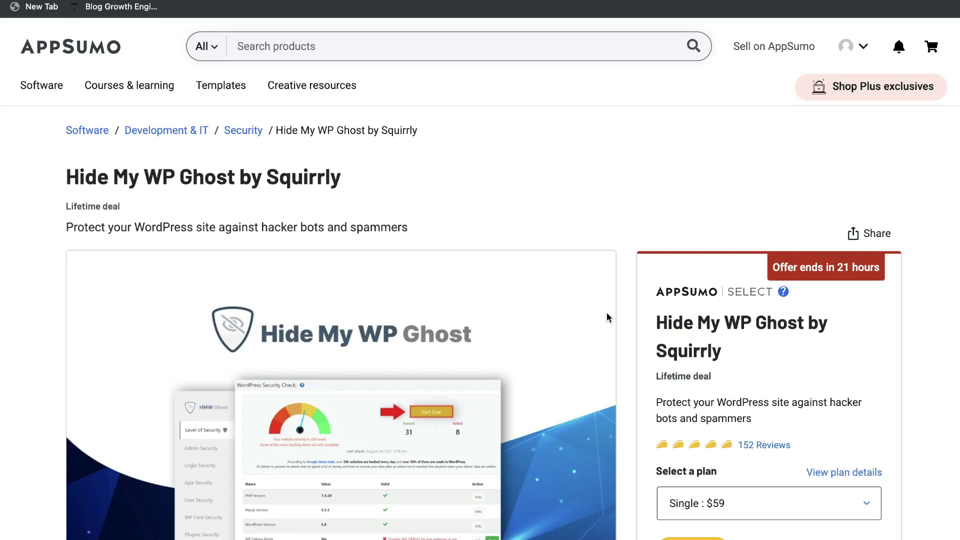
pyautogui.scroll(-2, 607, 318)
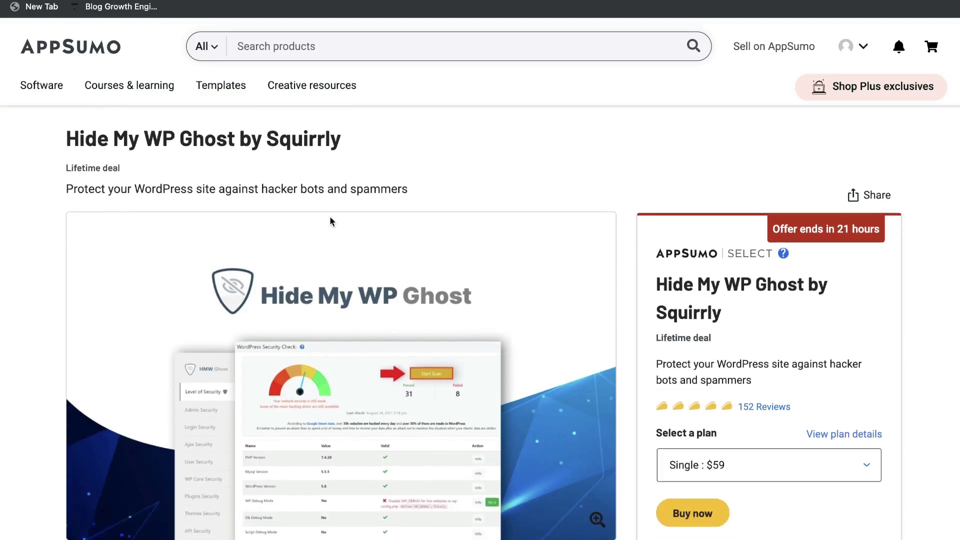
pyautogui.scroll(-2, 330, 222)
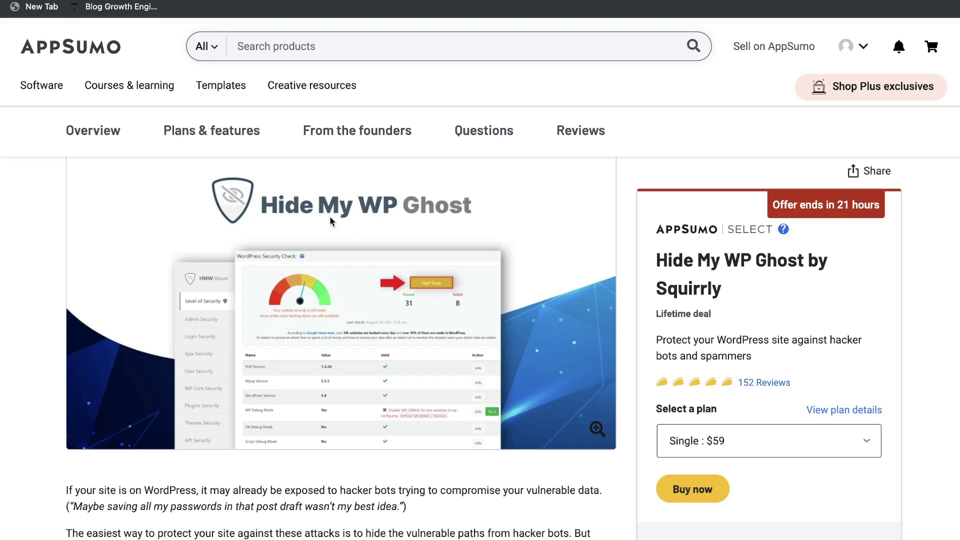
pyautogui.scroll(3, 675, 191)
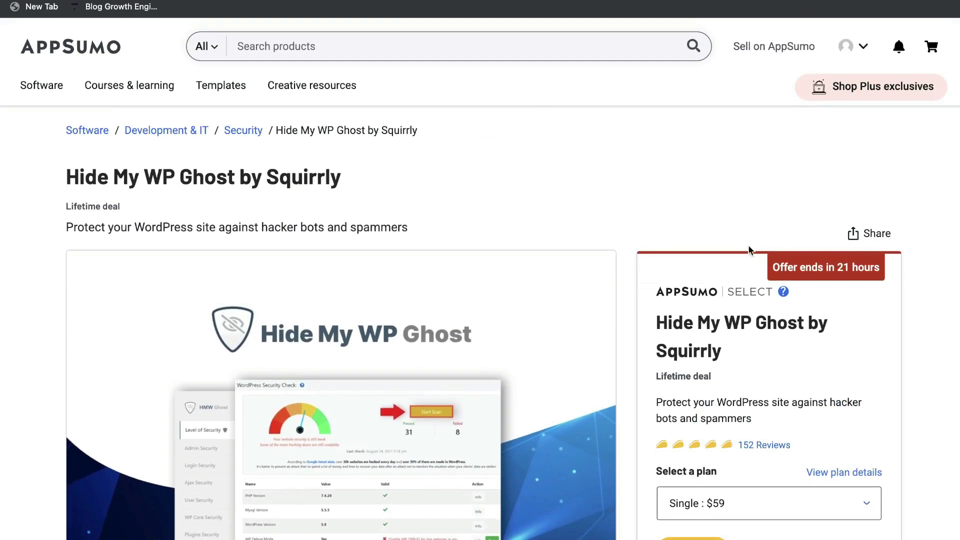
pyautogui.scroll(-1, 685, 235)
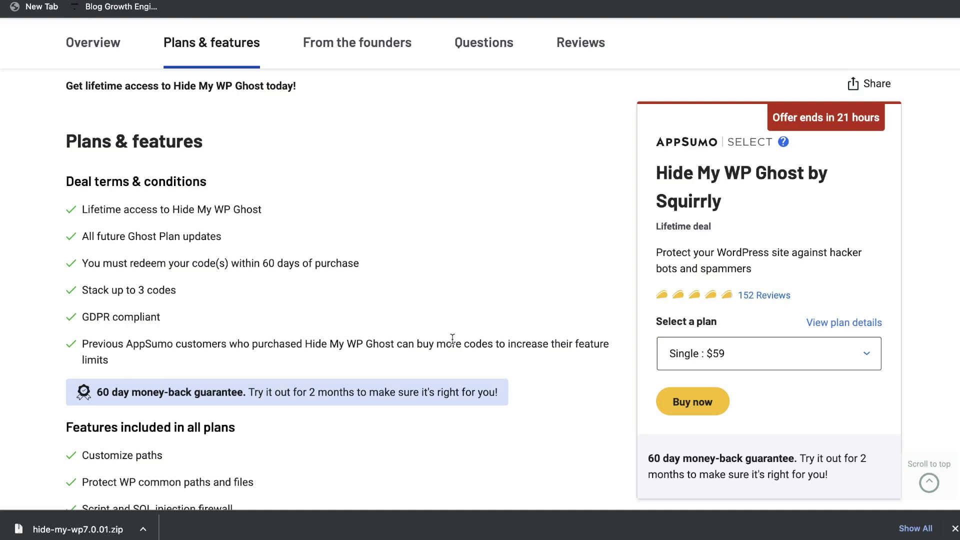
pyautogui.scroll(-1, 453, 340)
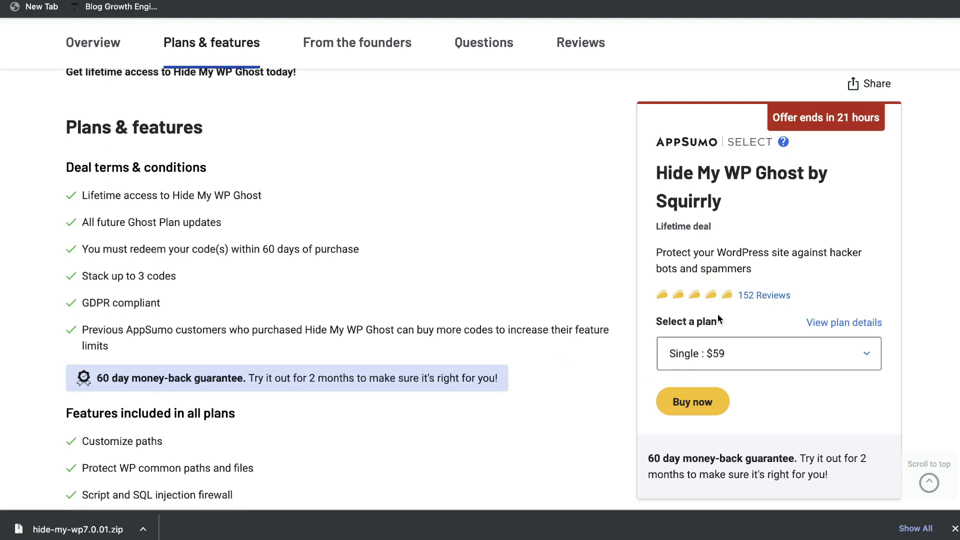
pyautogui.scroll(-2, 720, 308)
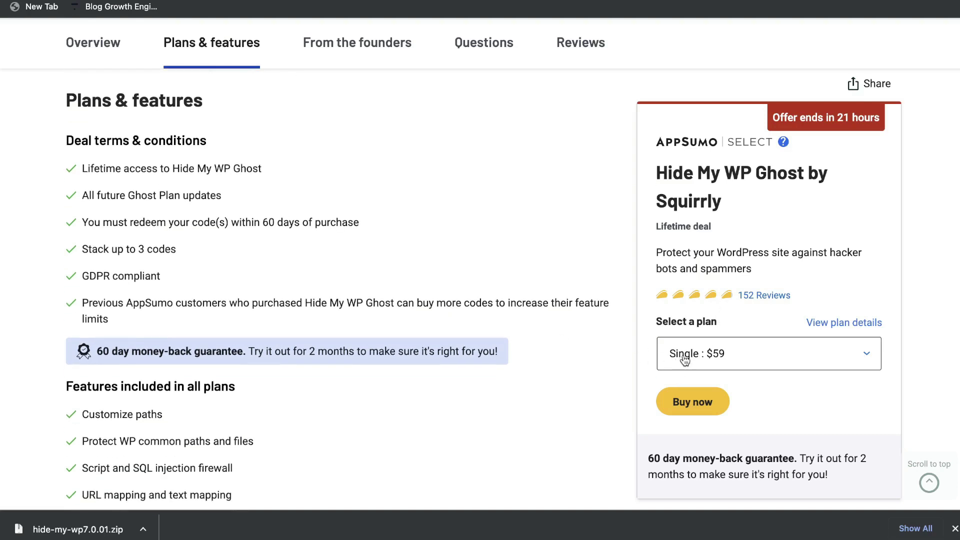
pyautogui.scroll(-10, 554, 295)
pyautogui.scroll(2, 208, 236)
pyautogui.scroll(1, 208, 236)
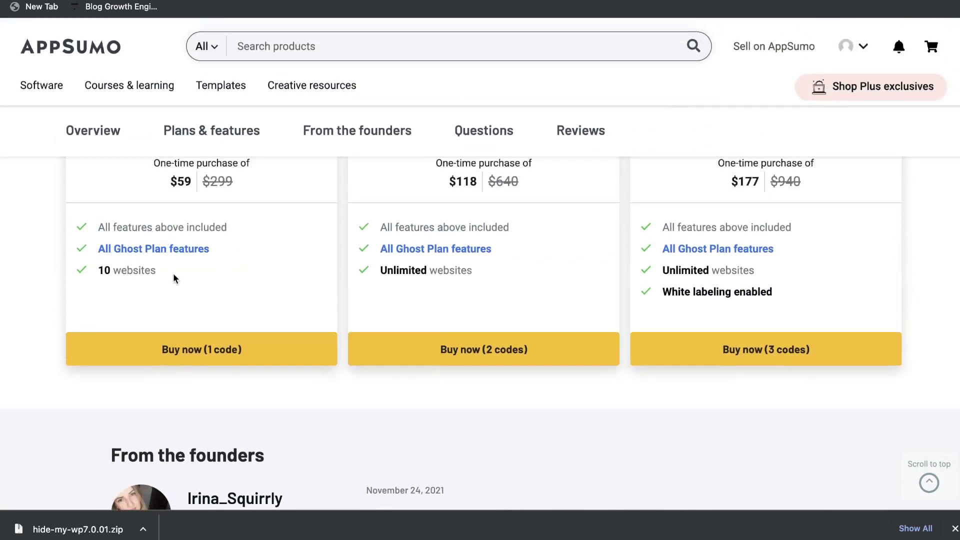
pyautogui.scroll(1, 173, 278)
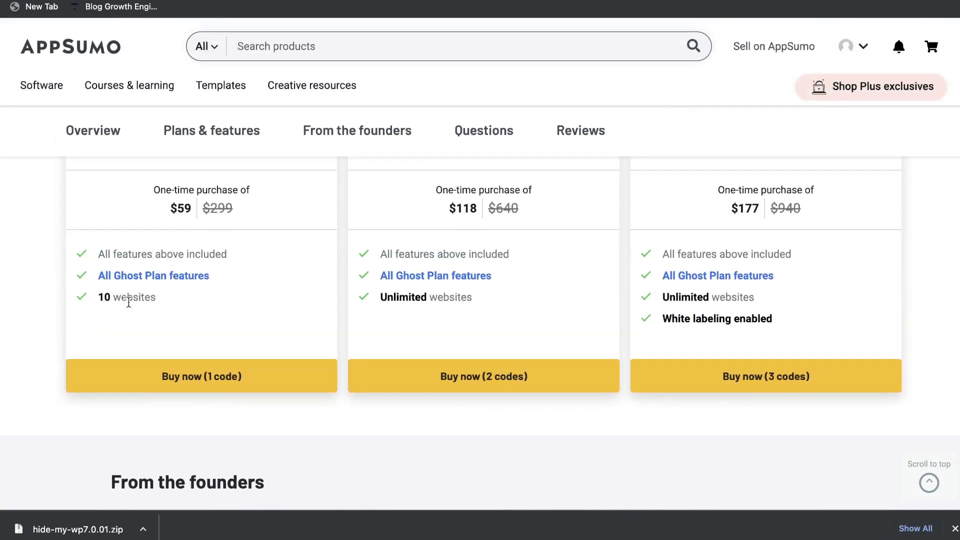
pyautogui.scroll(1, 451, 302)
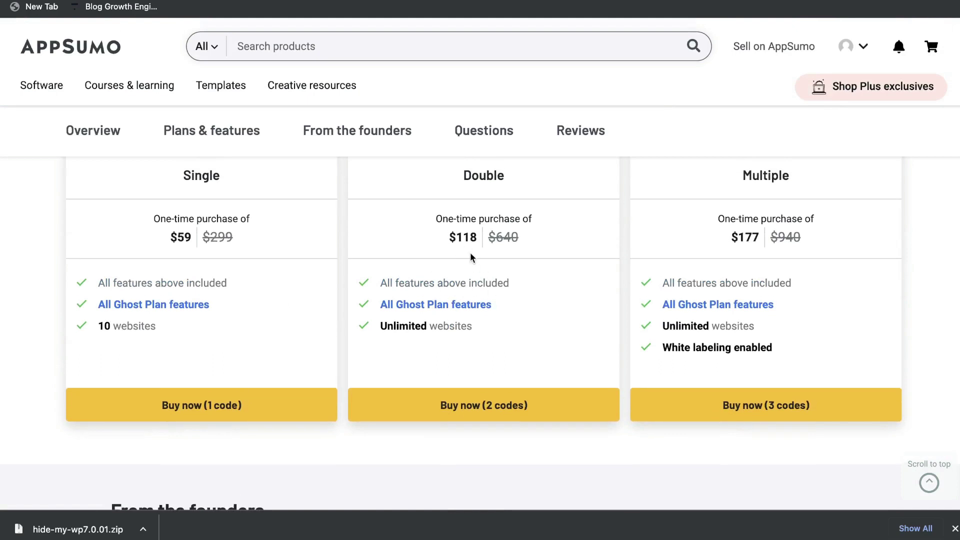
pyautogui.moveTo(401, 331); pyautogui.dragTo(494, 333)
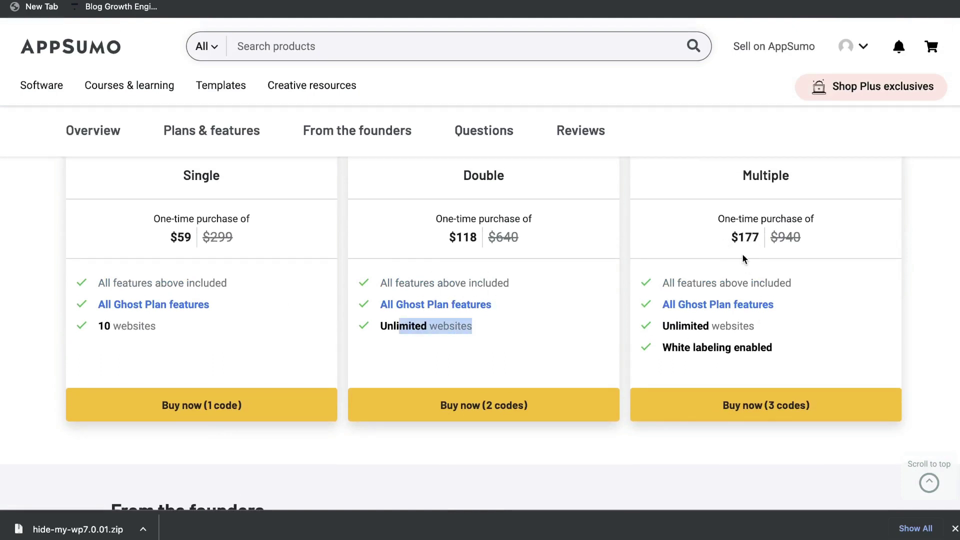
pyautogui.moveTo(659, 328); pyautogui.dragTo(761, 330)
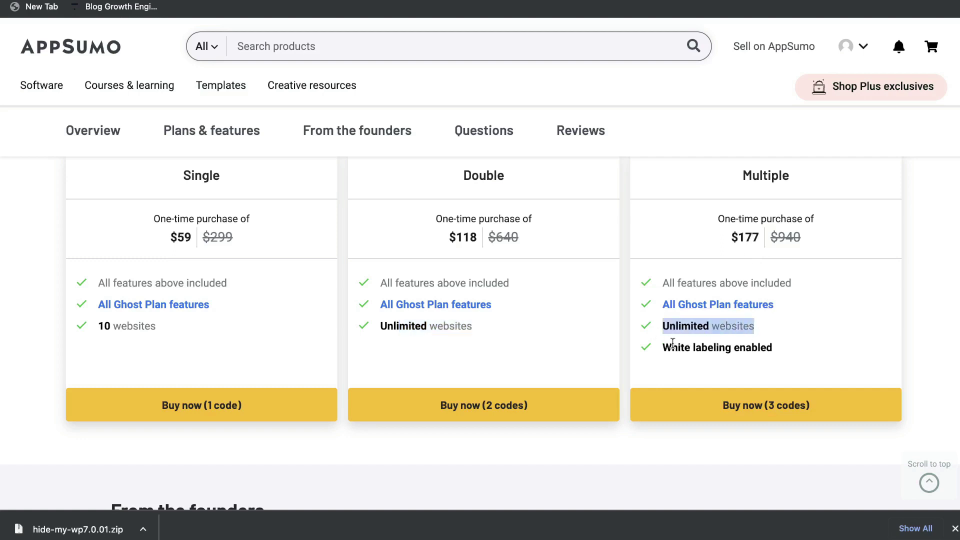
pyautogui.moveTo(663, 347); pyautogui.dragTo(796, 350)
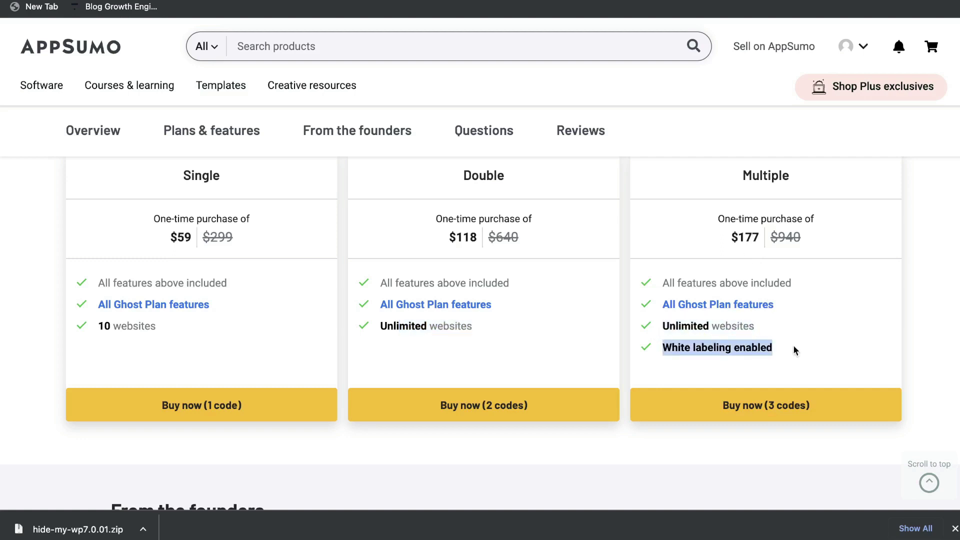
# Step: Scroll back to the plan cards and point out the Single plan
pyautogui.scroll(1, 794, 348)
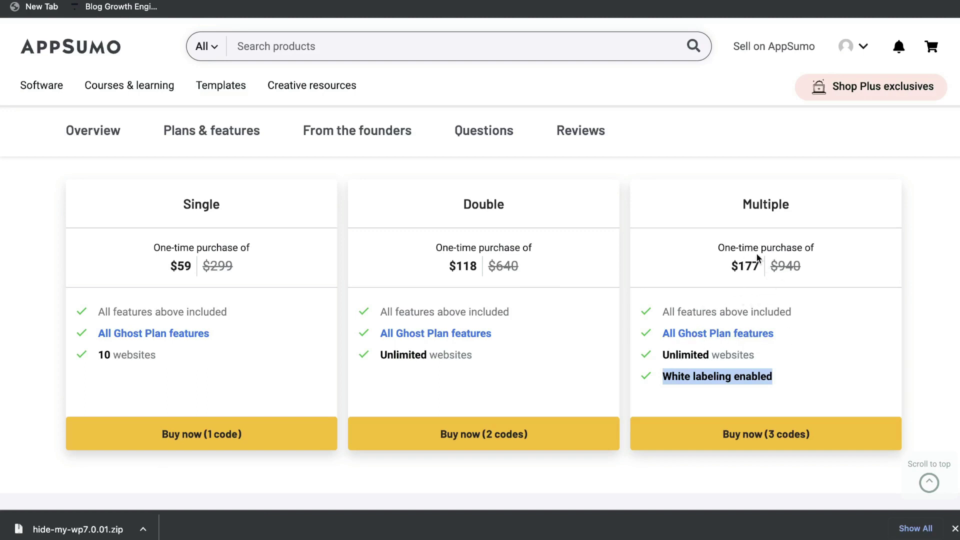
pyautogui.scroll(6, 585, 226)
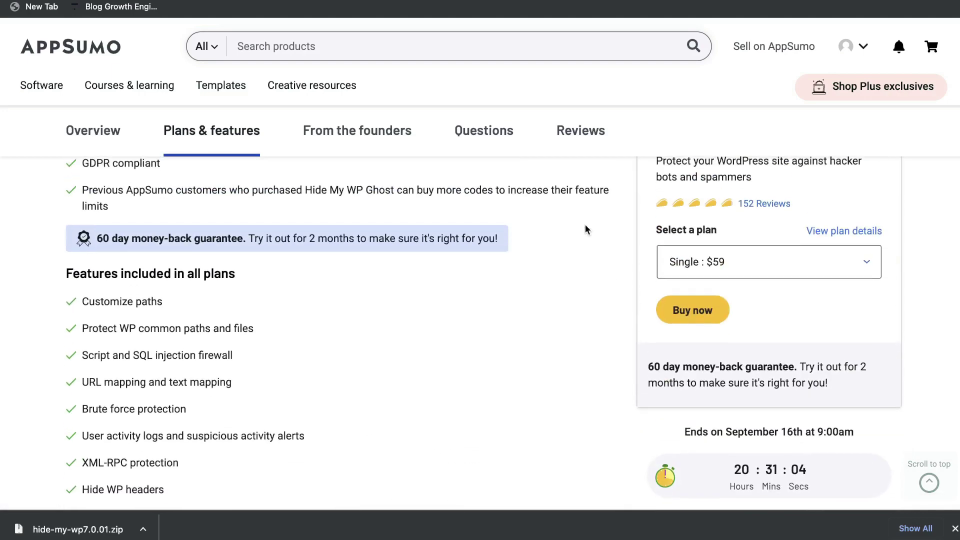
pyautogui.scroll(-6, 586, 229)
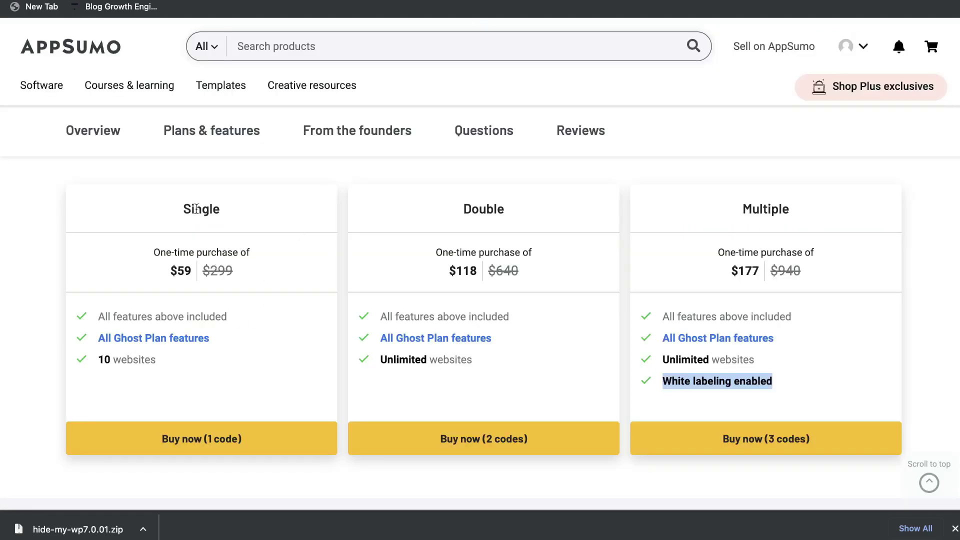
pyautogui.moveTo(181, 209); pyautogui.dragTo(242, 208)
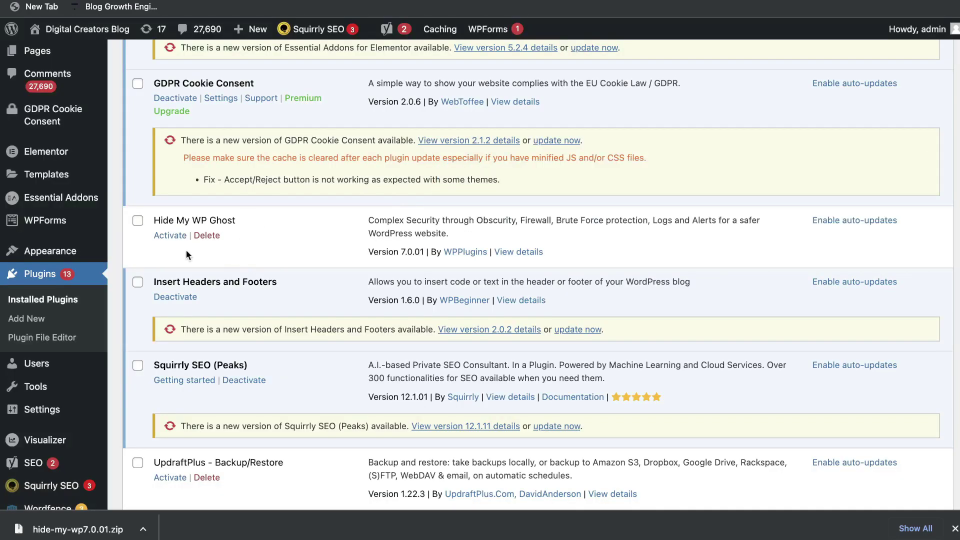
# Step: Activate Hide My WP Ghost 7.0.01 from the Installed Plugins list
pyautogui.click(170, 237)
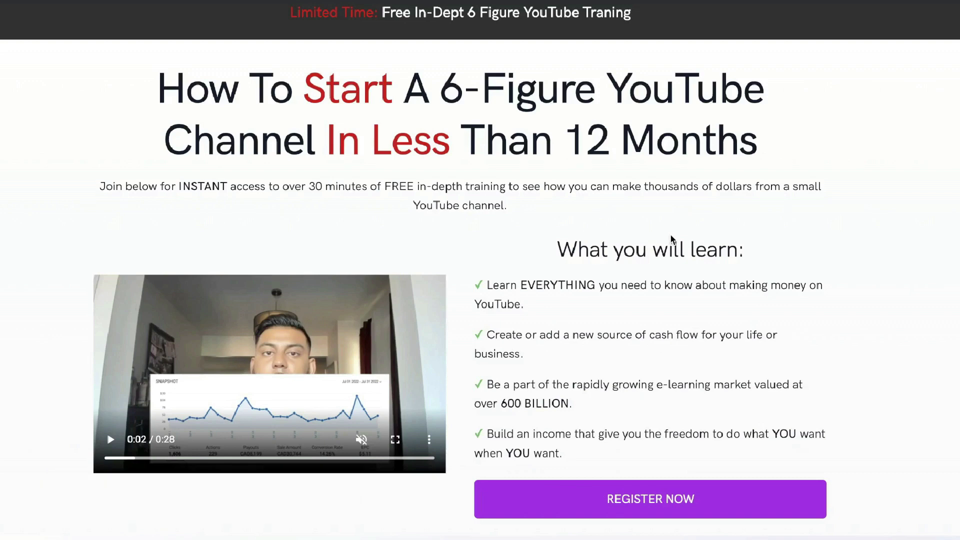
# Step: Scroll the Hide My WP Ghost dashboard showing the weak Security Status rating
pyautogui.scroll(-1, 670, 234)
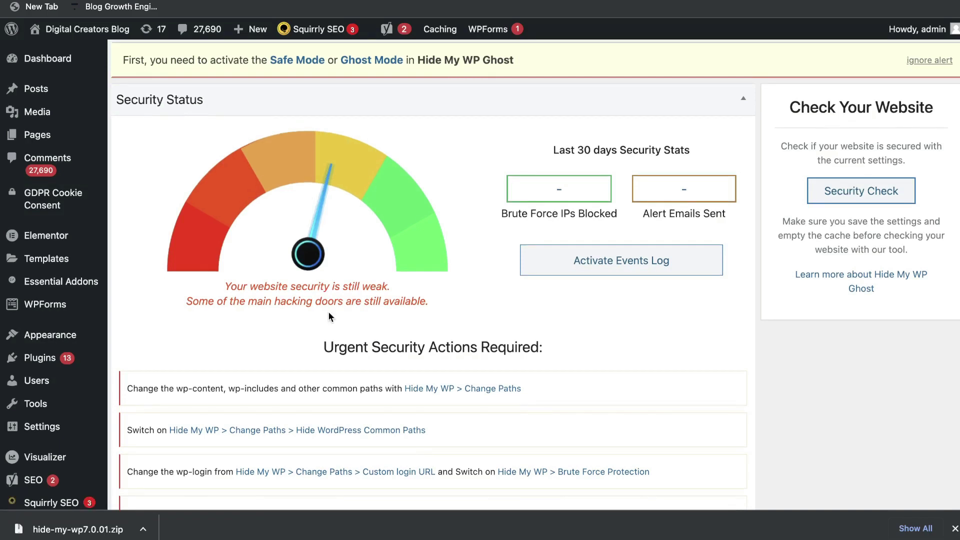
pyautogui.scroll(-1, 329, 313)
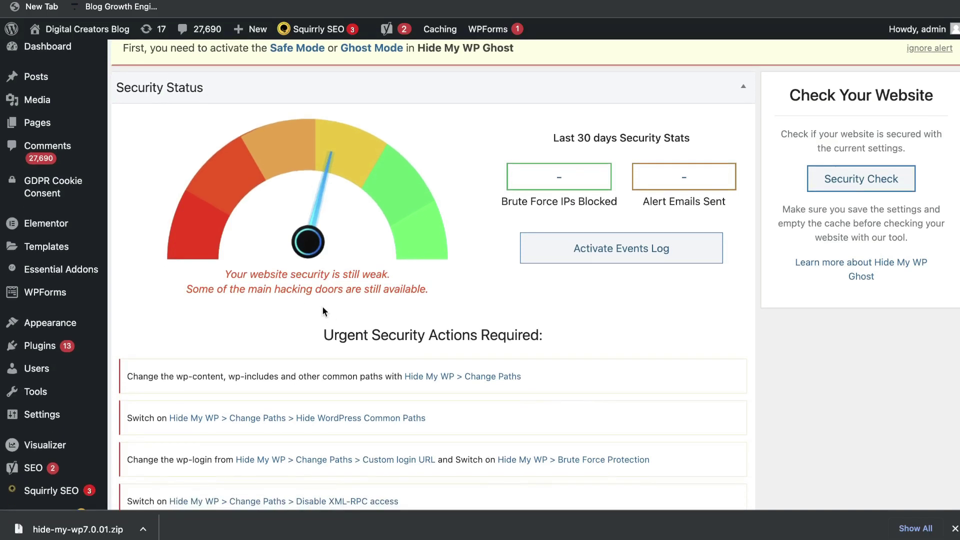
pyautogui.scroll(-1, 377, 305)
pyautogui.scroll(-4, 377, 305)
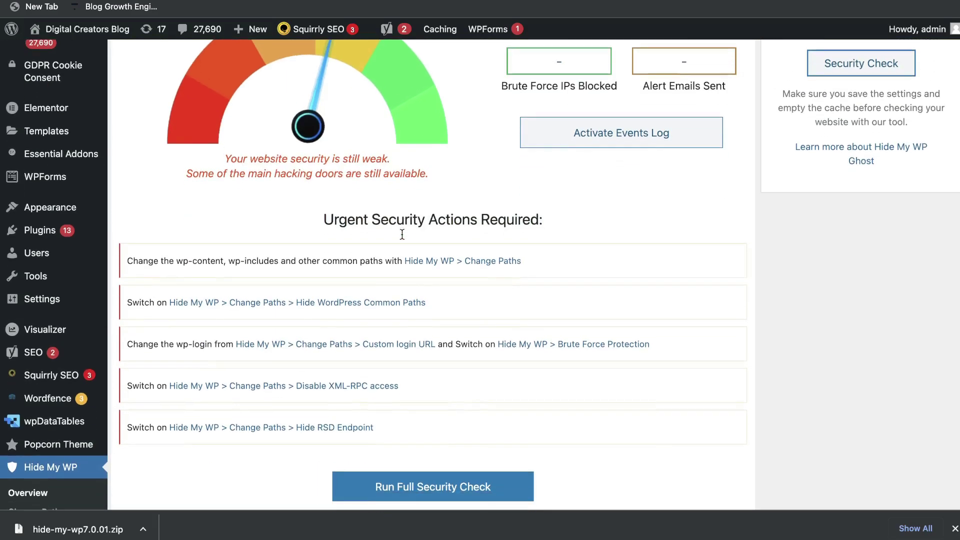
pyautogui.moveTo(324, 220); pyautogui.dragTo(433, 228)
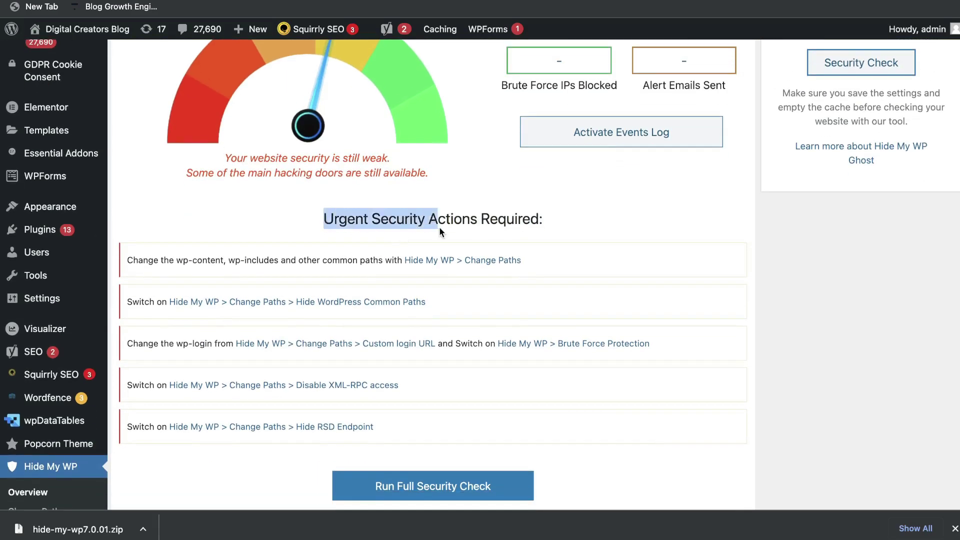
pyautogui.scroll(-2, 519, 231)
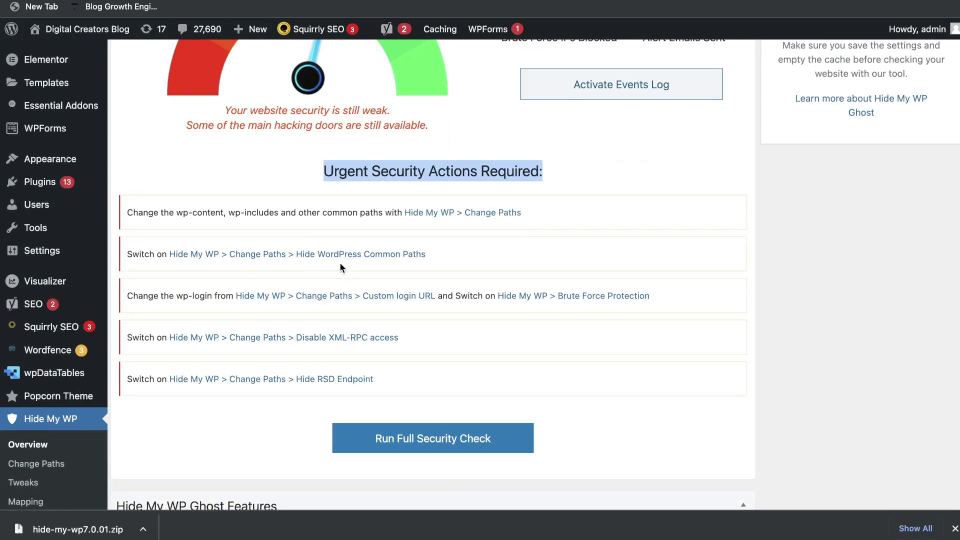
pyautogui.scroll(-1, 340, 263)
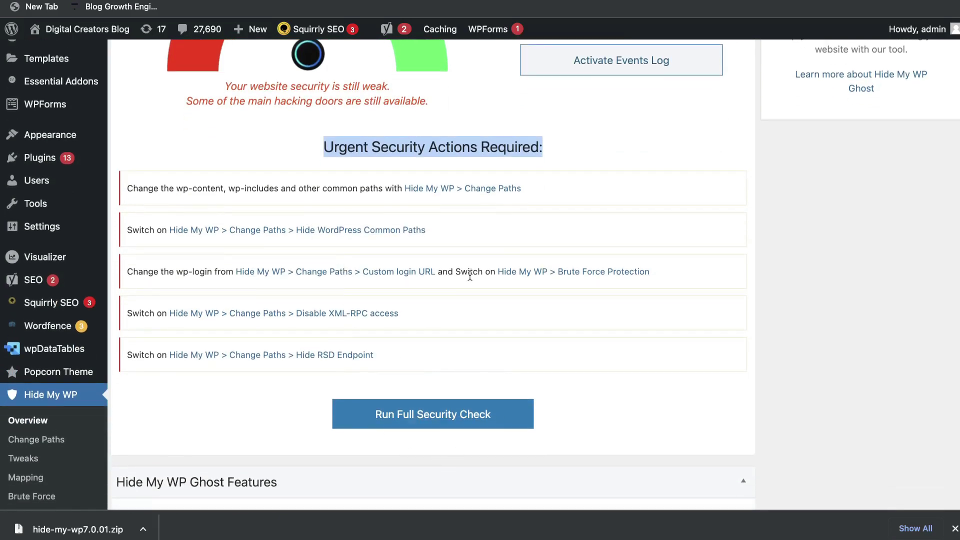
pyautogui.scroll(7, 470, 275)
pyautogui.scroll(1, 470, 275)
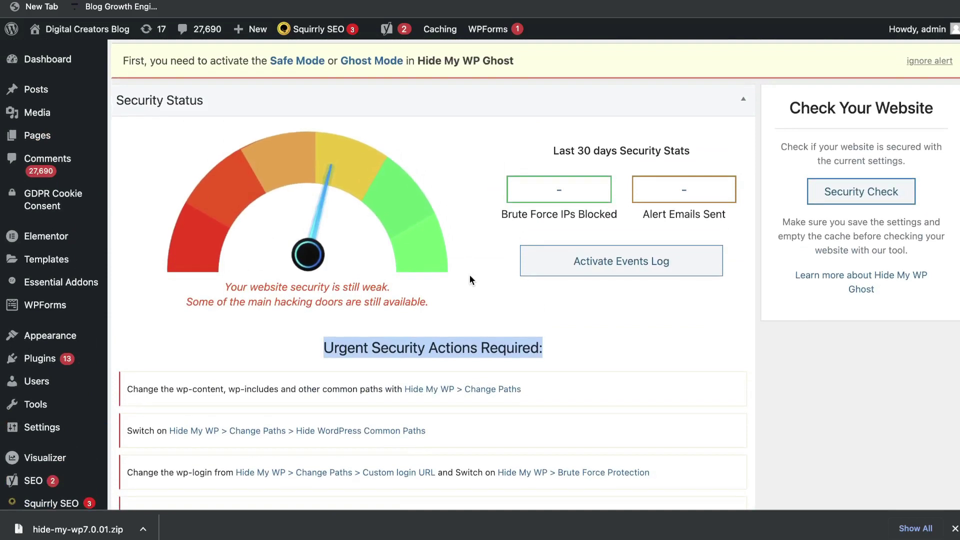
# Step: Highlight the Safe Mode activation notice and go to the Level of Security page
pyautogui.moveTo(124, 64); pyautogui.dragTo(403, 65)
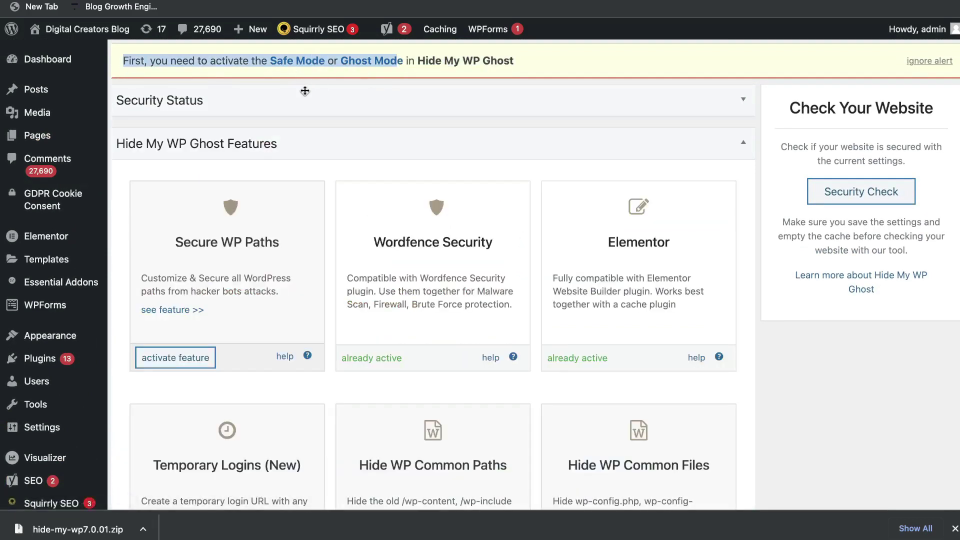
pyautogui.click(305, 91)
pyautogui.click(294, 62)
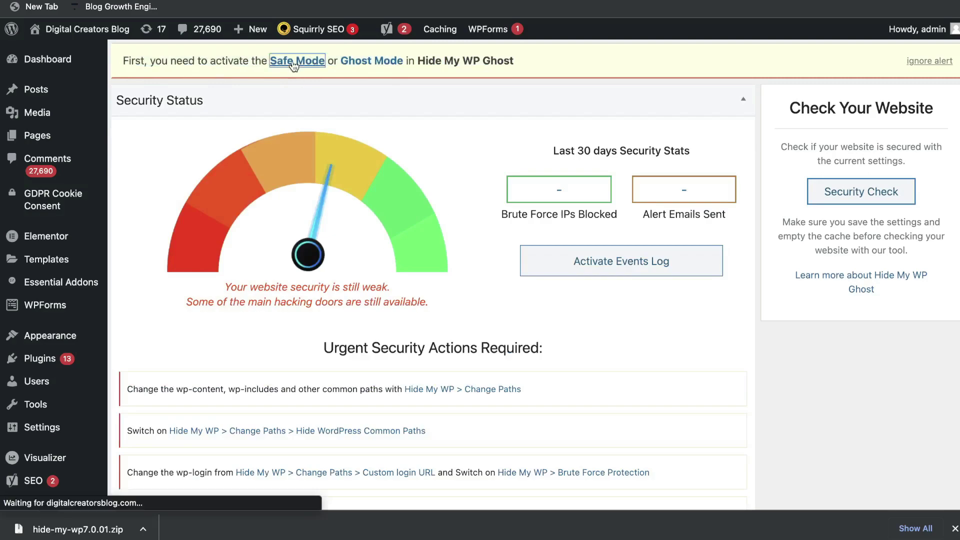
# Step: Preview and close the paths that Safe mode and Ghost mode would set
pyautogui.click(497, 140)
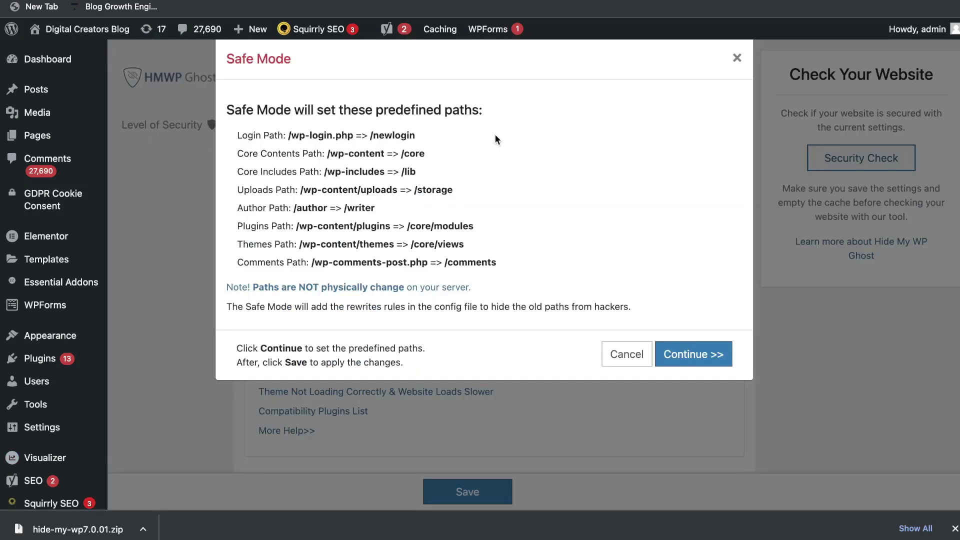
pyautogui.click(735, 59)
pyautogui.click(684, 118)
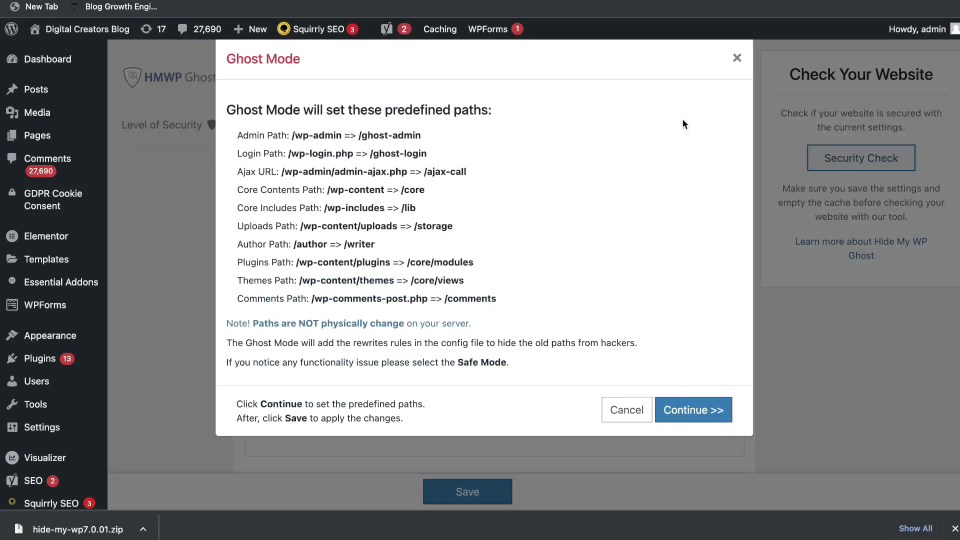
pyautogui.click(737, 58)
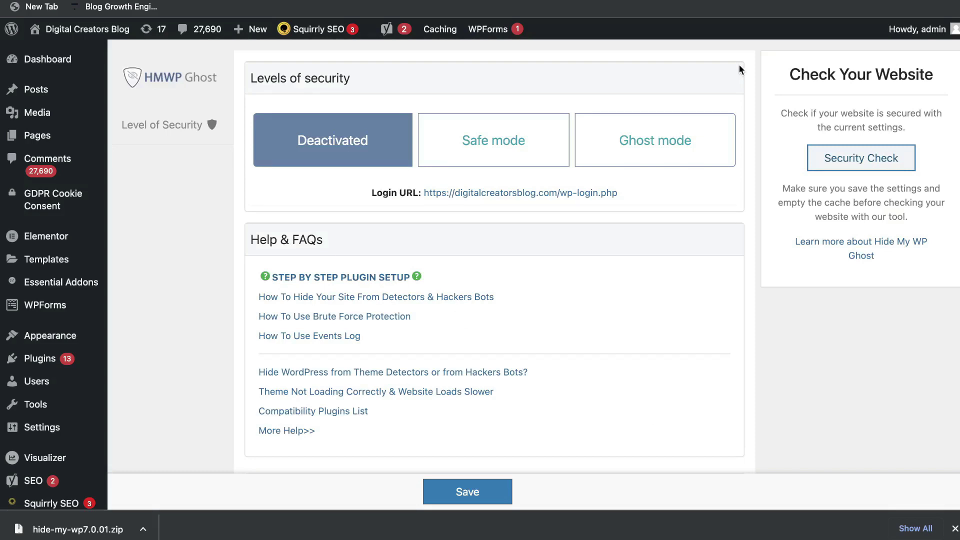
pyautogui.click(506, 156)
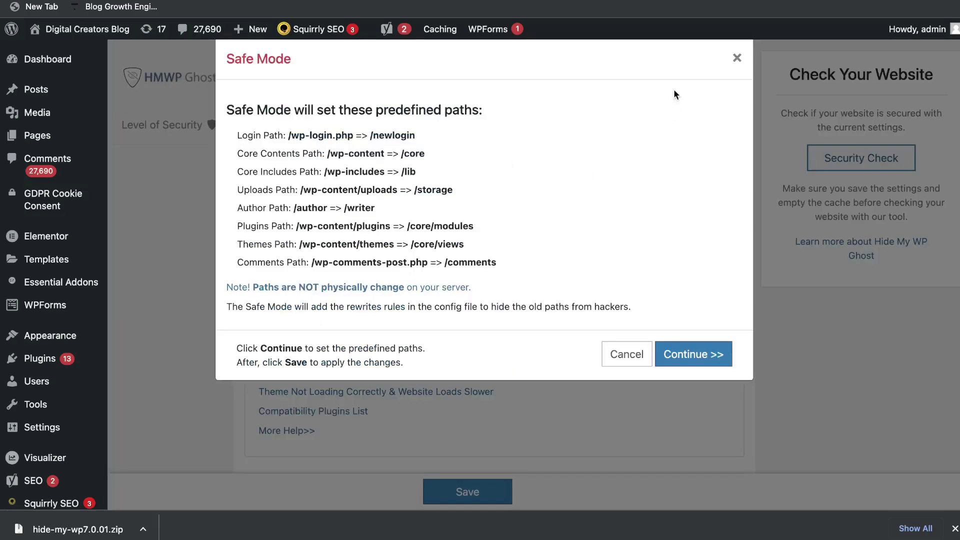
pyautogui.click(737, 58)
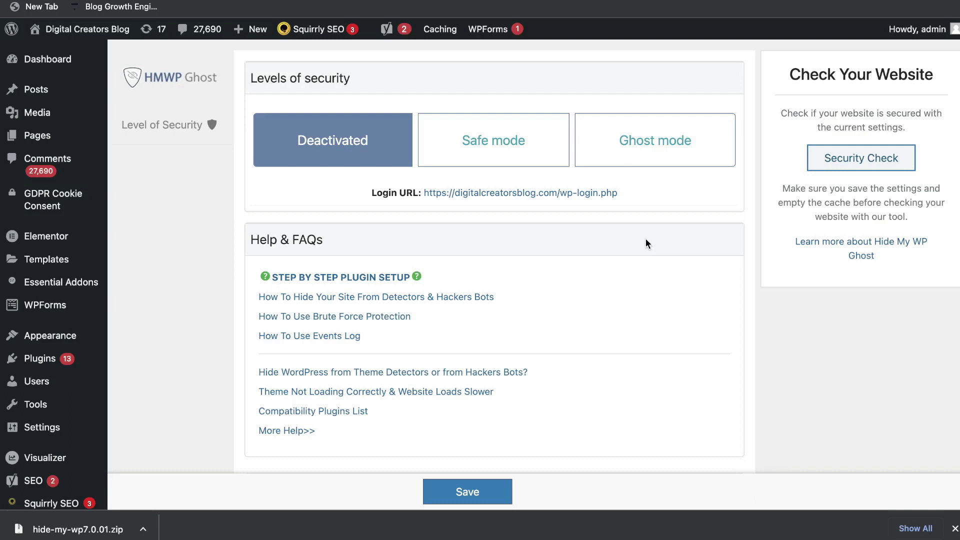
# Step: Select Safe mode, keep Drupal 8 as the simulated CMS, and open Admin Security
pyautogui.click(500, 146)
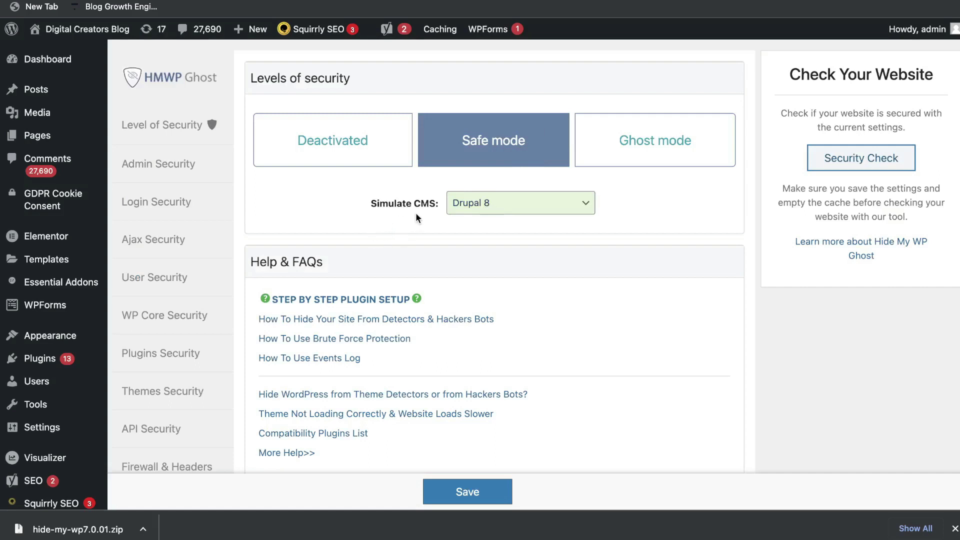
pyautogui.click(489, 206)
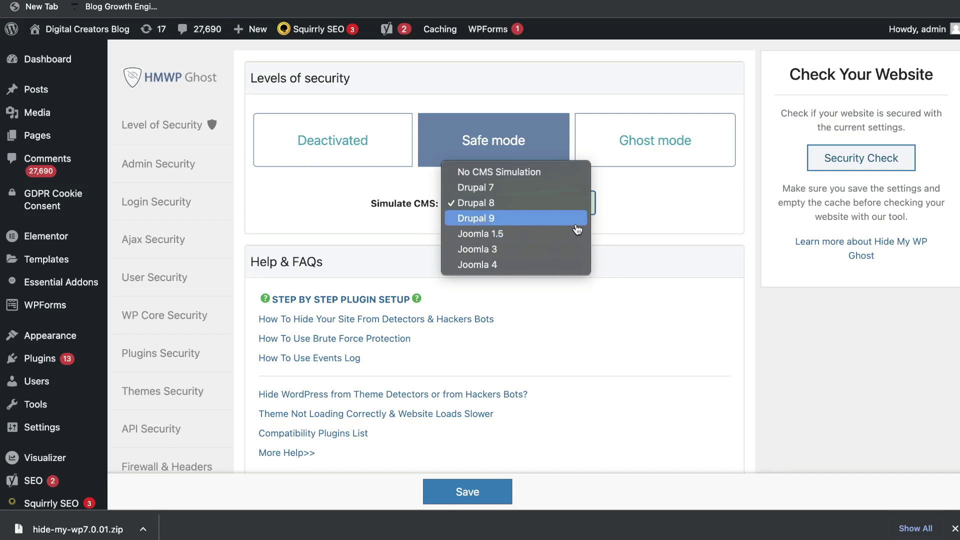
pyautogui.click(626, 207)
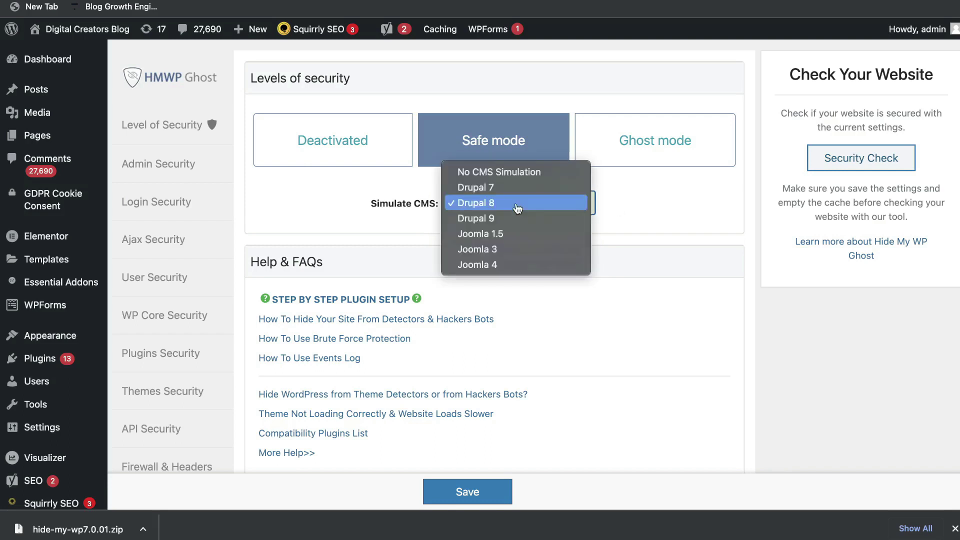
pyautogui.click(632, 209)
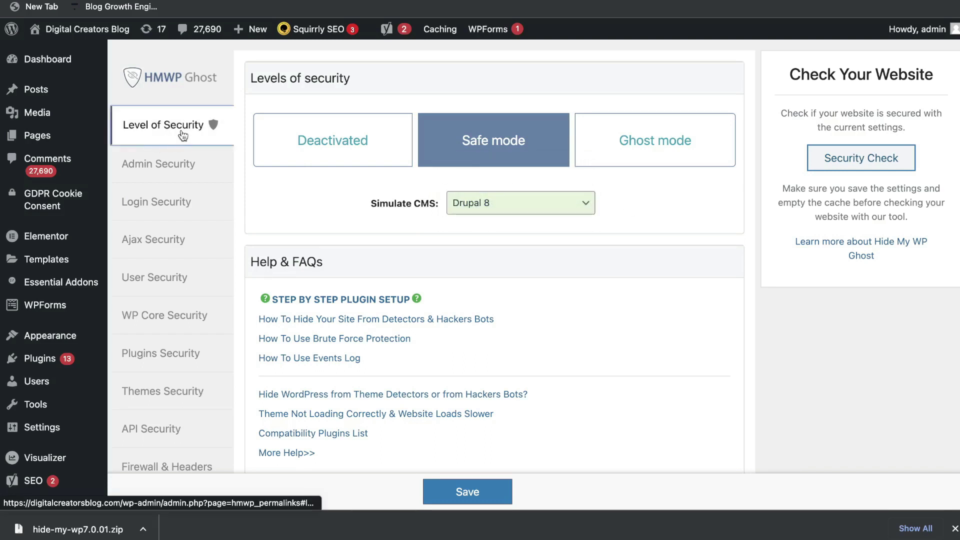
pyautogui.click(180, 176)
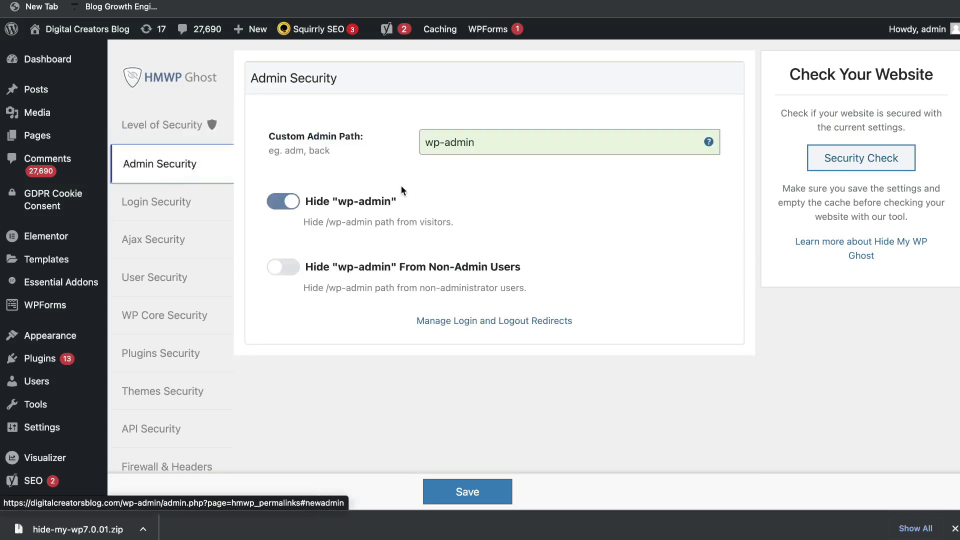
# Step: Turn on Hide "wp-admin" From Non-Admin Users and highlight its description
pyautogui.scroll(-1, 401, 187)
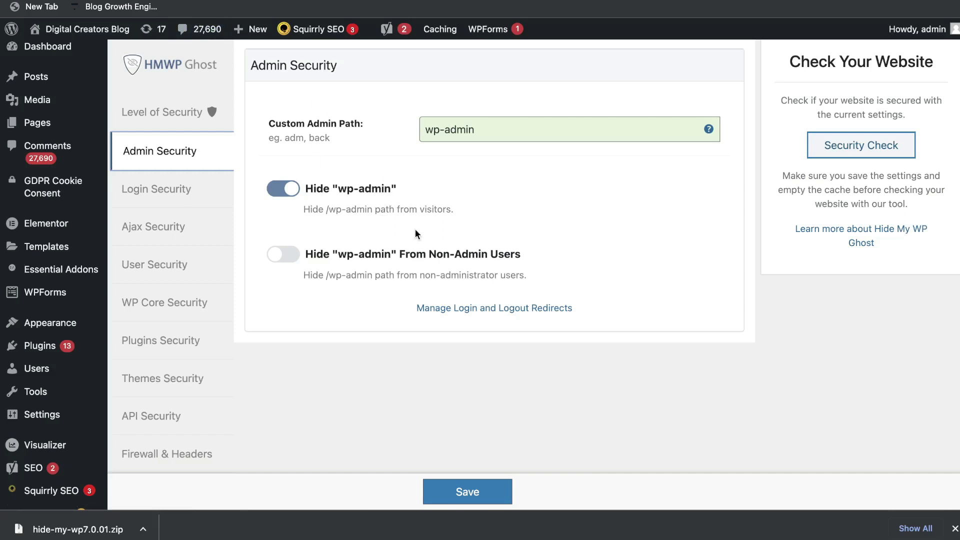
pyautogui.scroll(-1, 406, 218)
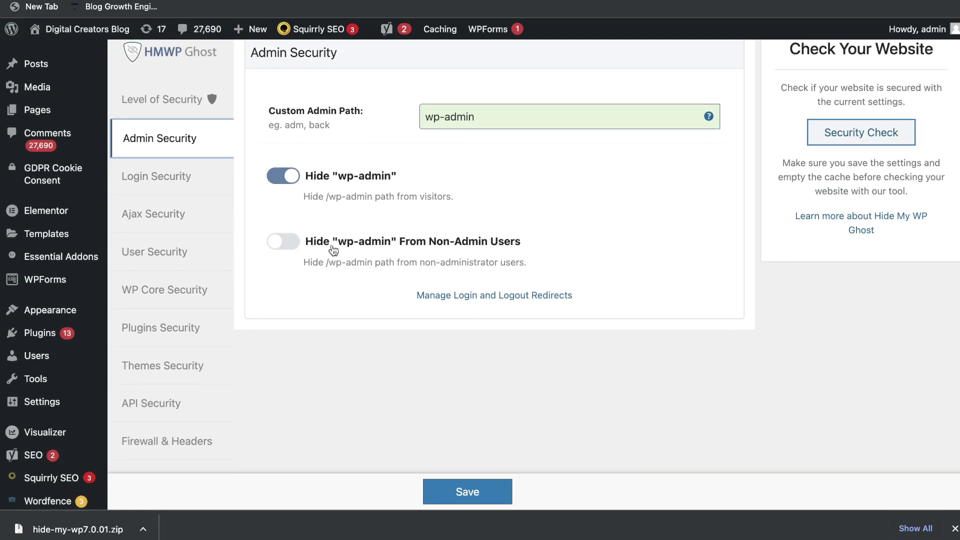
pyautogui.click(281, 242)
pyautogui.moveTo(306, 262); pyautogui.dragTo(395, 278)
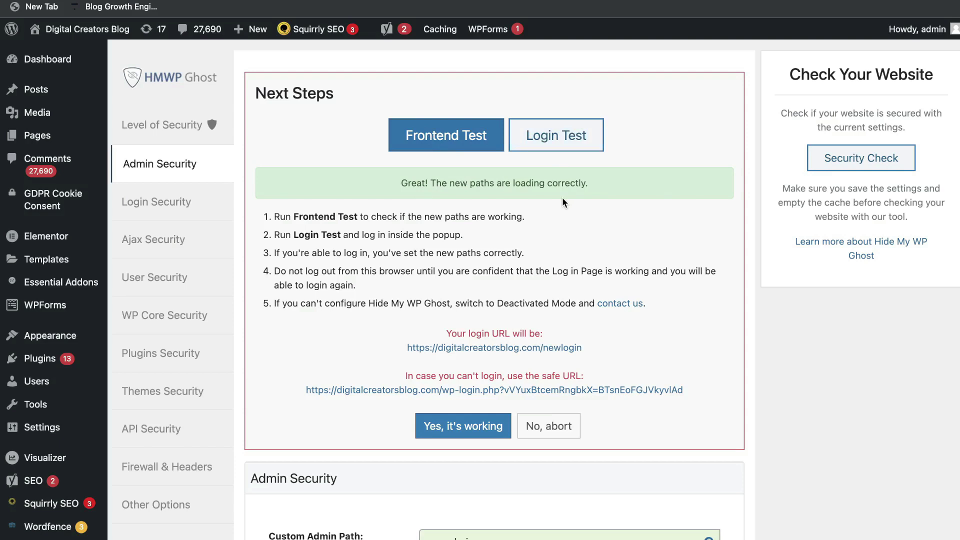
# Step: Browse the Ajax, Plugins, Themes, API and Firewall & Headers sections, ending at Other Options
pyautogui.click(200, 239)
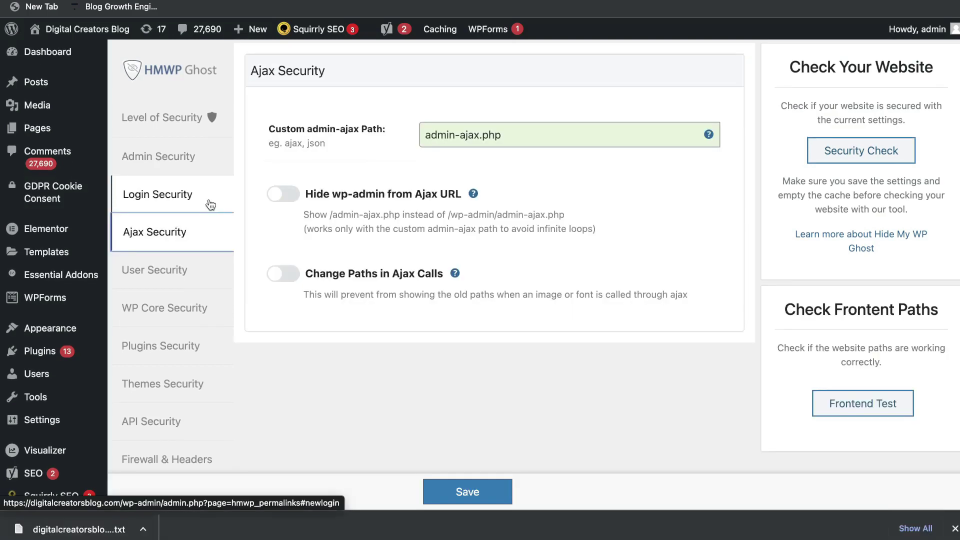
pyautogui.scroll(-1, 189, 221)
pyautogui.scroll(-1, 189, 222)
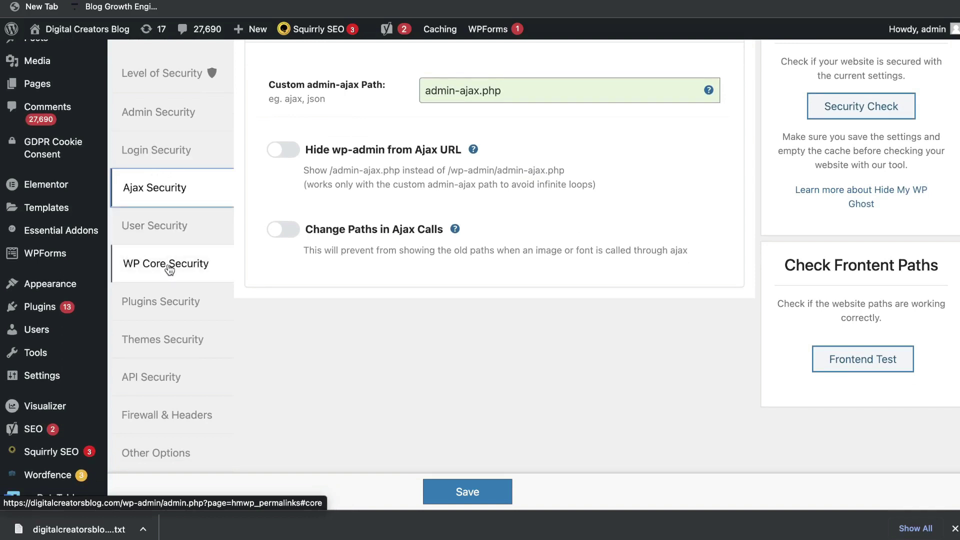
pyautogui.click(165, 302)
pyautogui.click(166, 339)
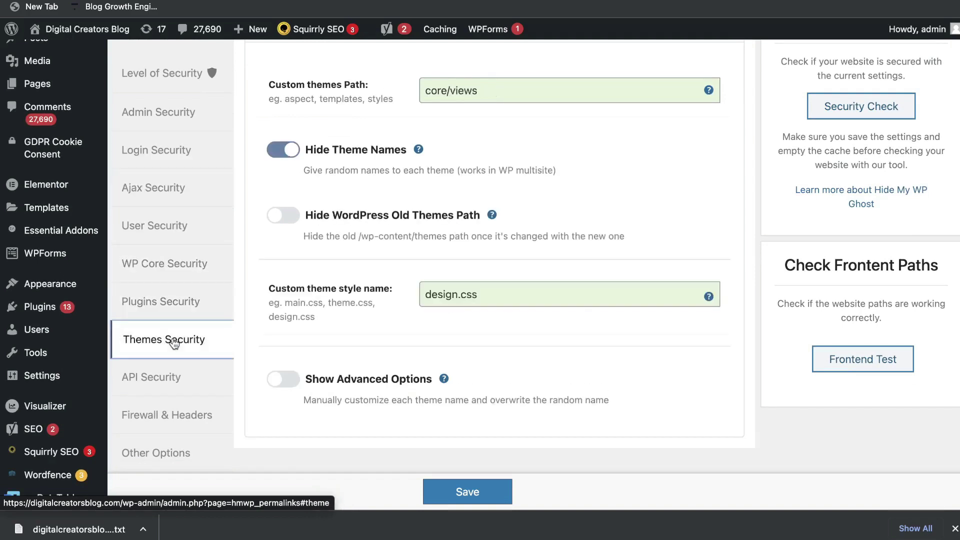
pyautogui.click(169, 381)
pyautogui.click(180, 414)
pyautogui.scroll(-1, 179, 433)
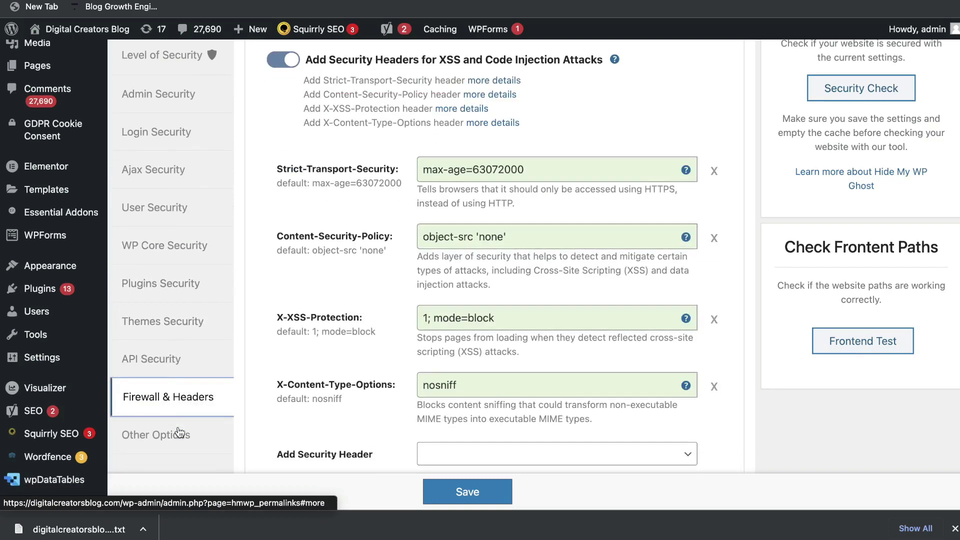
pyautogui.click(179, 433)
pyautogui.scroll(3, 249, 173)
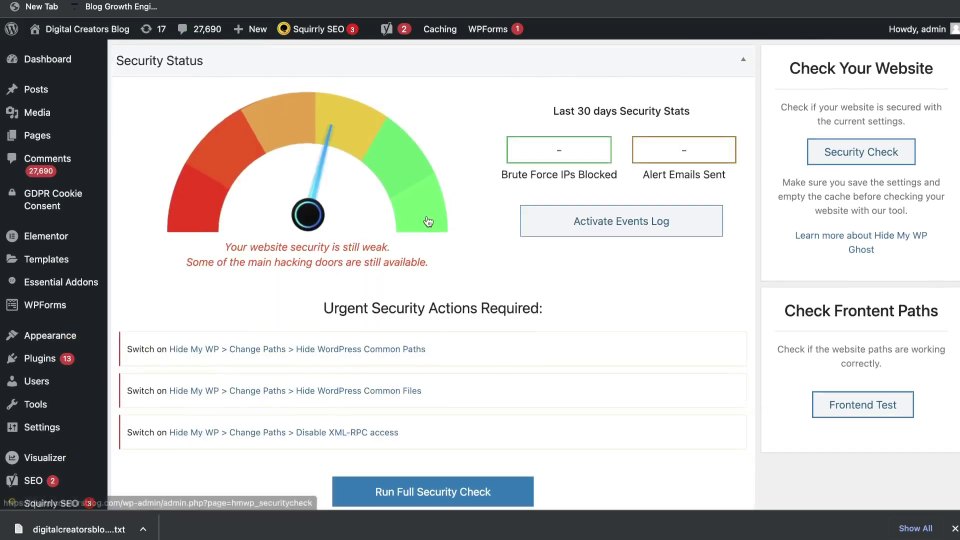
# Step: Highlight Urgent Security Actions Required, open the Hide WordPress Common Paths fix, then run the full check
pyautogui.scroll(-1, 414, 307)
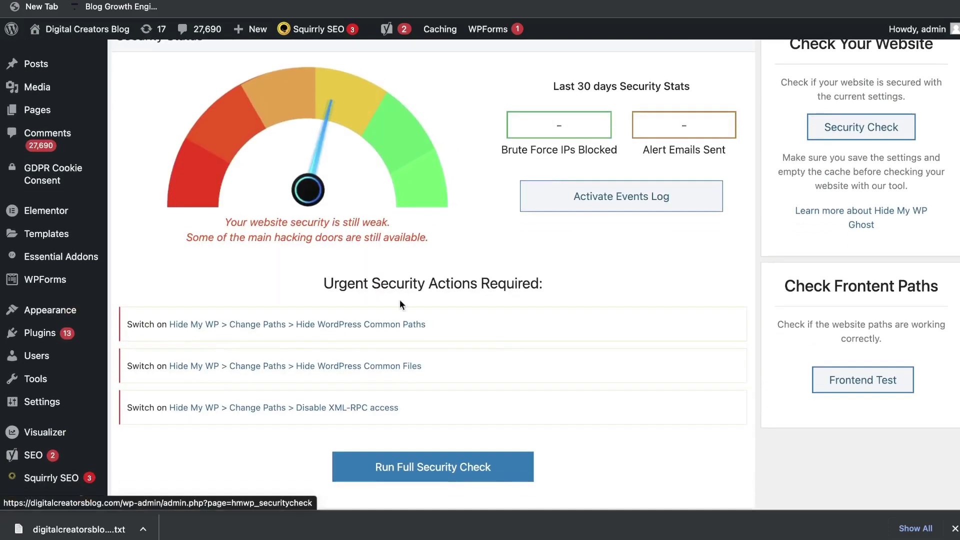
pyautogui.scroll(-1, 415, 300)
pyautogui.moveTo(323, 267); pyautogui.dragTo(518, 264)
pyautogui.scroll(-1, 493, 277)
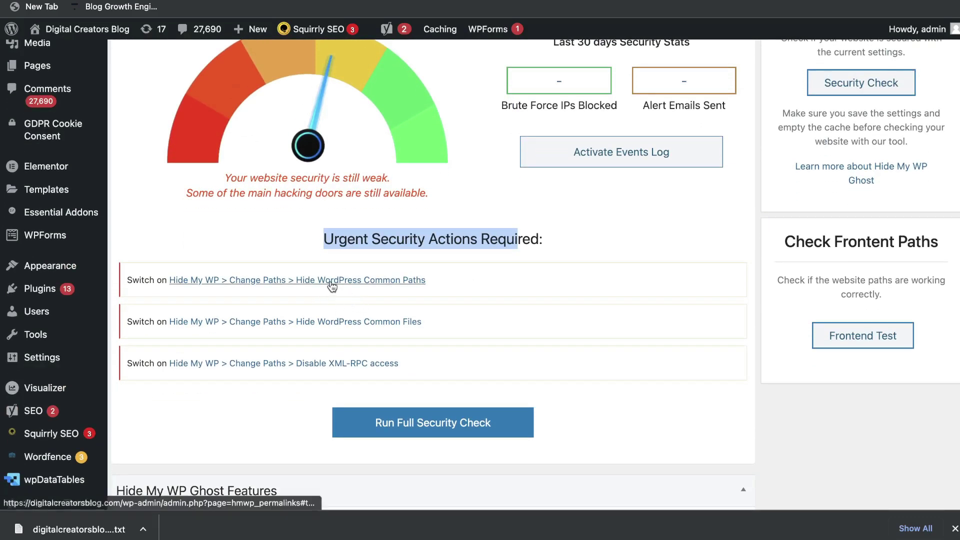
pyautogui.click(294, 281)
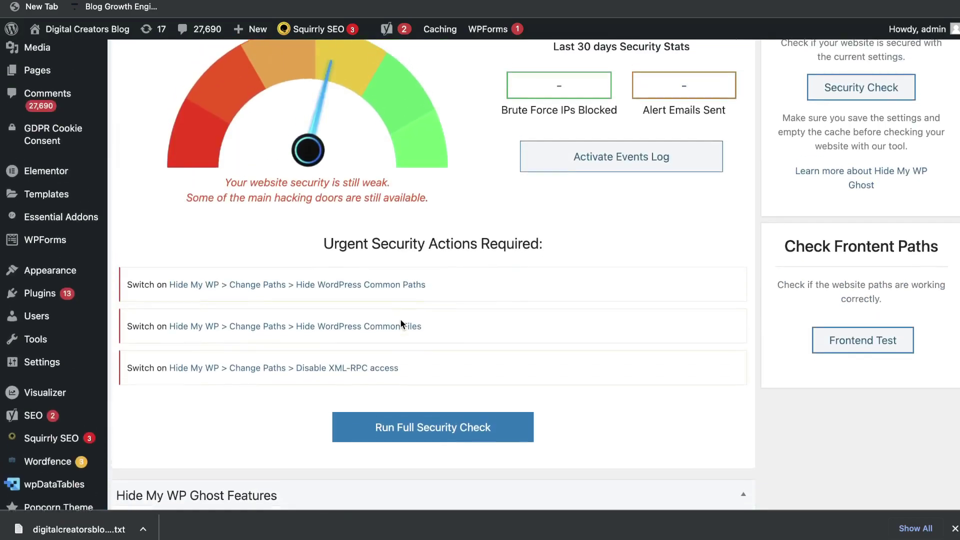
pyautogui.scroll(1, 401, 321)
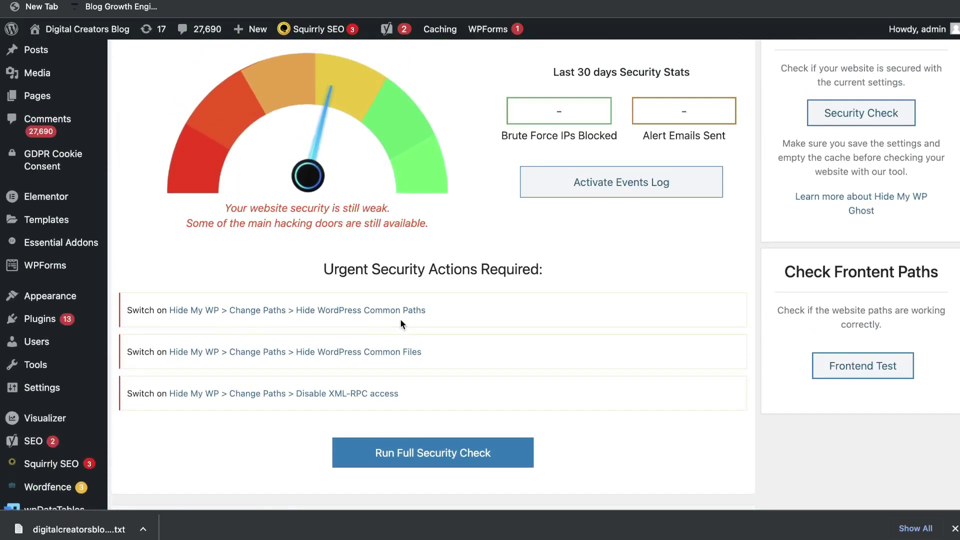
pyautogui.click(419, 468)
# Step: Run a fresh scan and review results flagging 4 outdated themes and the admin-username warning
pyautogui.click(704, 172)
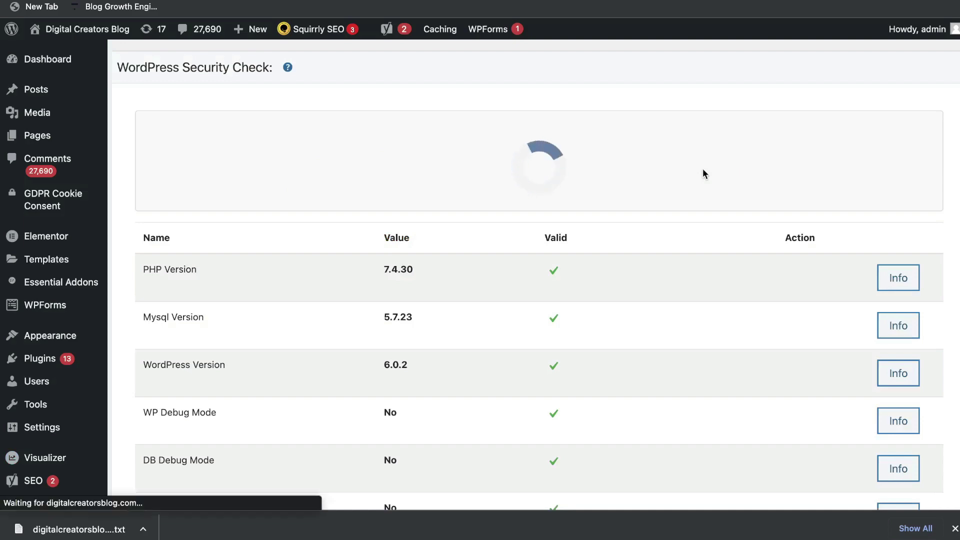
pyautogui.scroll(-10, 470, 144)
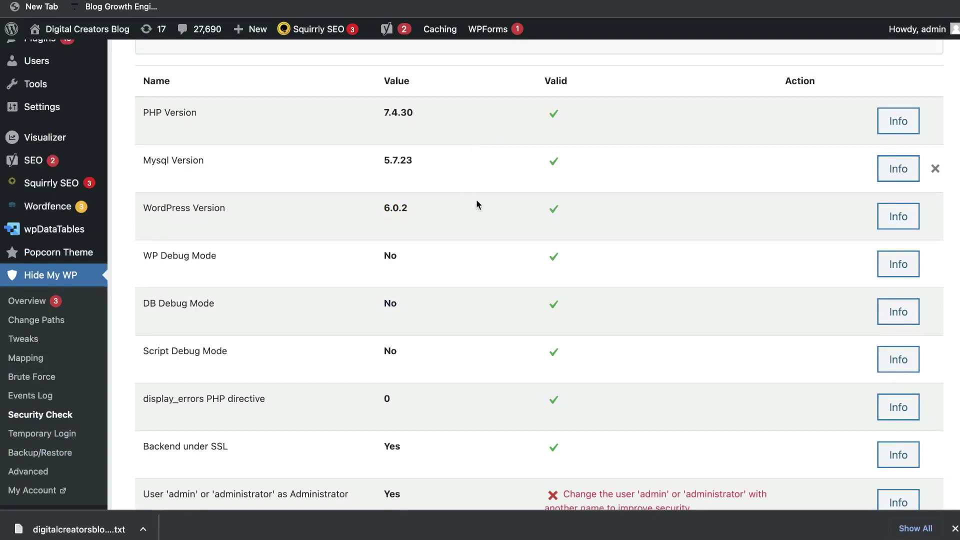
pyautogui.scroll(-1, 493, 209)
pyautogui.scroll(6, 493, 209)
pyautogui.scroll(-6, 493, 209)
pyautogui.scroll(-4, 493, 209)
pyautogui.scroll(-11, 493, 204)
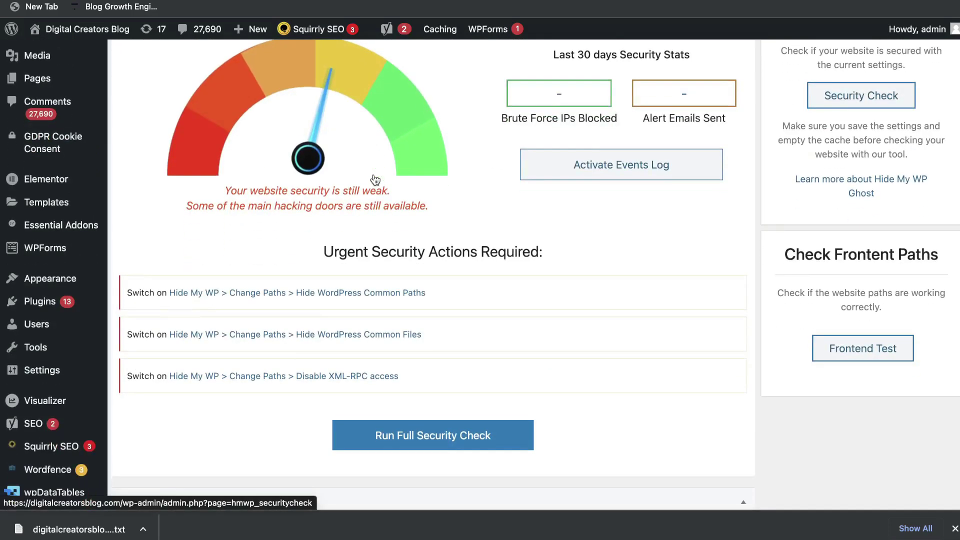
# Step: Scroll through the Hide My WP Ghost Features cards on the Overview page
pyautogui.scroll(-6, 373, 174)
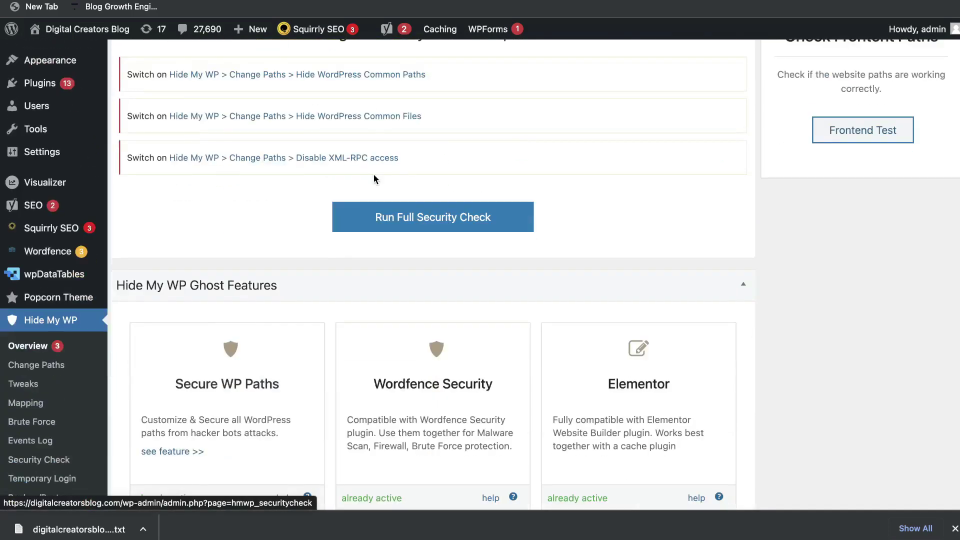
pyautogui.scroll(-1, 293, 205)
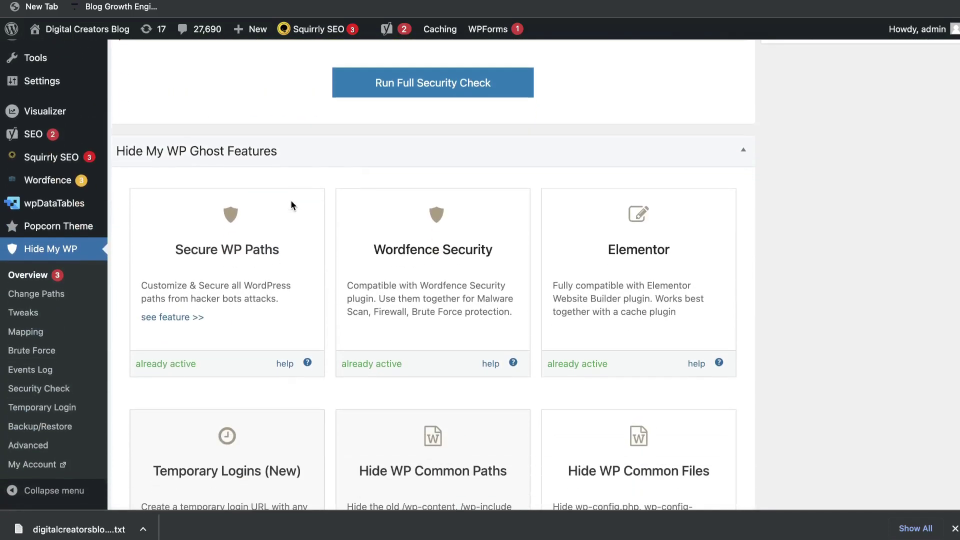
pyautogui.scroll(-3, 293, 206)
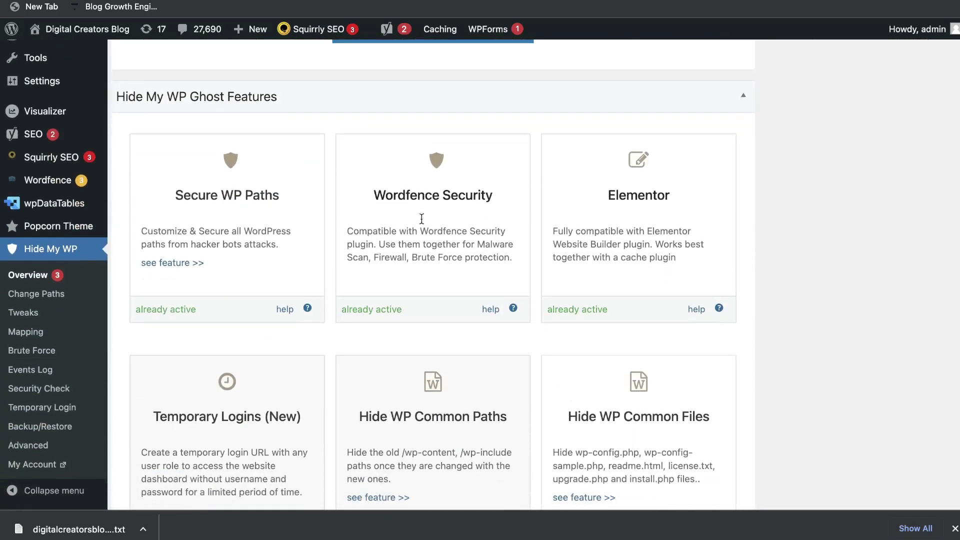
pyautogui.scroll(-1, 396, 272)
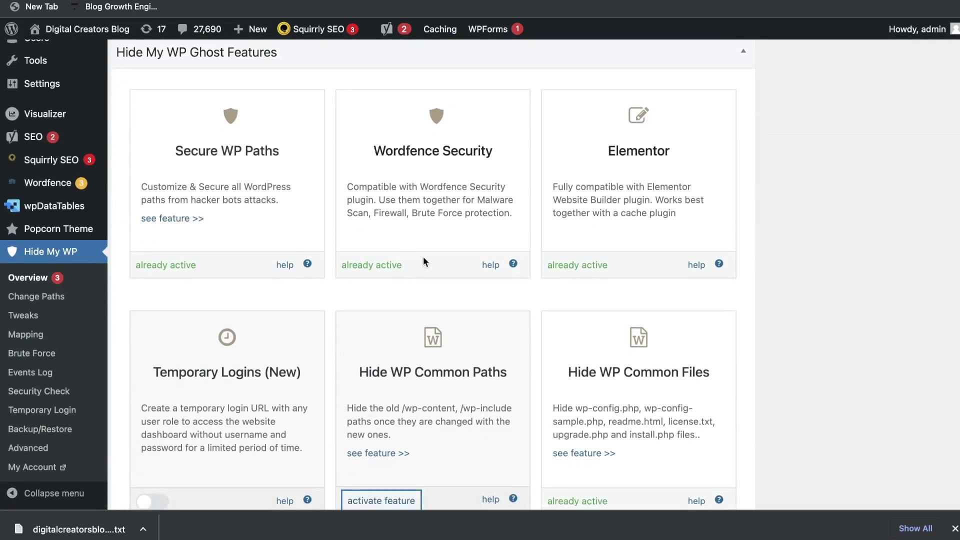
pyautogui.scroll(-2, 428, 255)
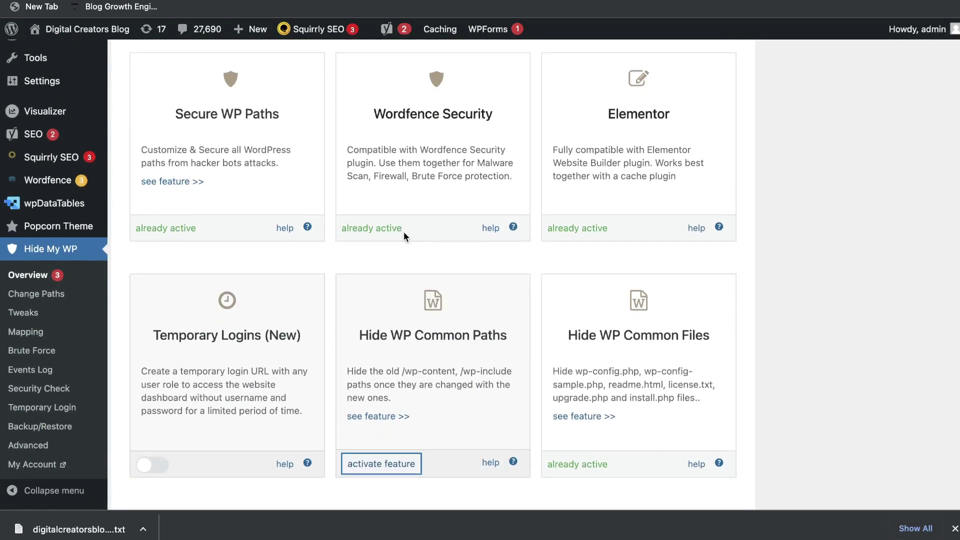
pyautogui.scroll(-10, 404, 239)
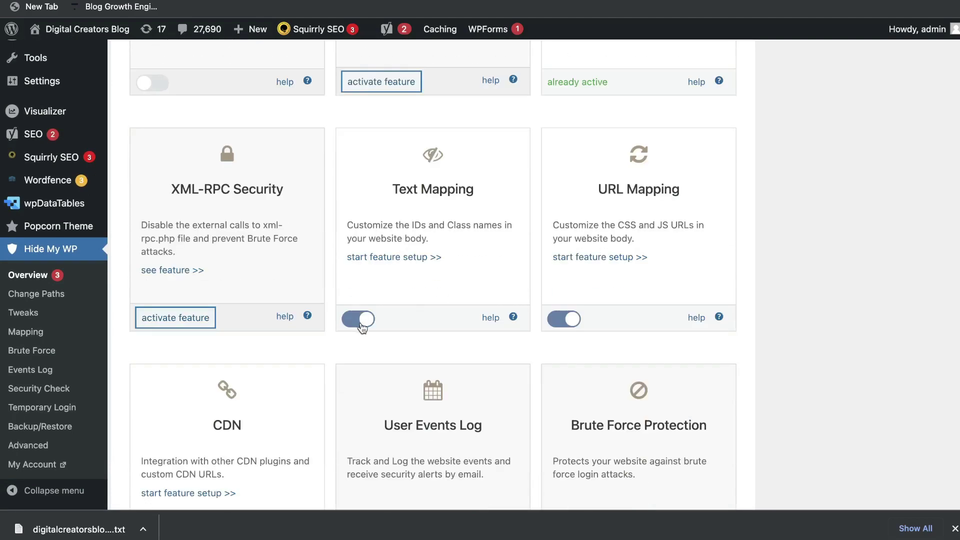
pyautogui.scroll(-14, 440, 328)
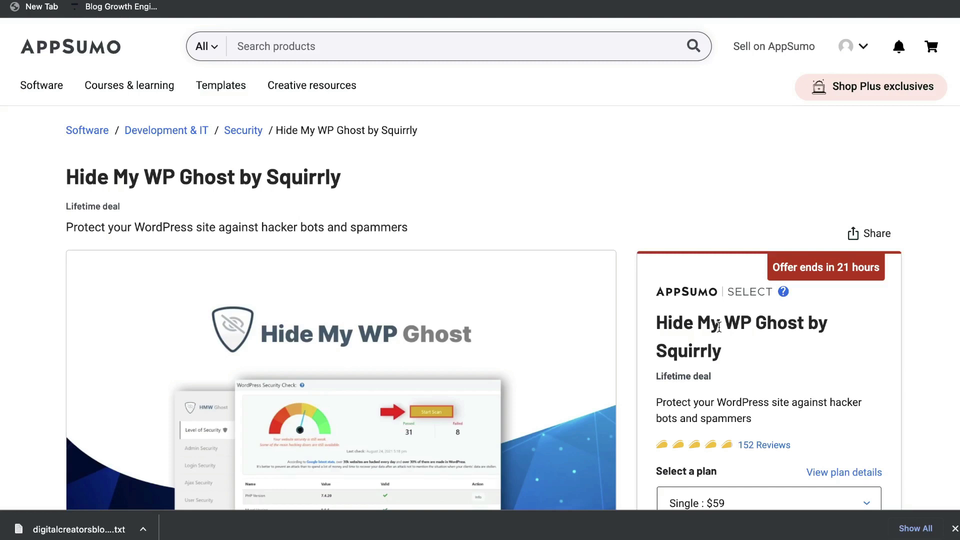
pyautogui.scroll(-1, 736, 465)
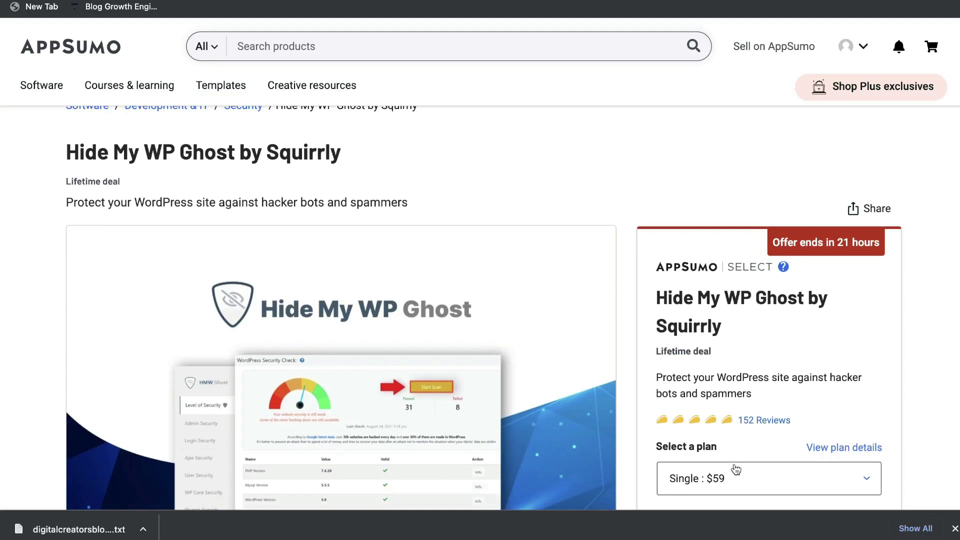
pyautogui.scroll(-3, 735, 468)
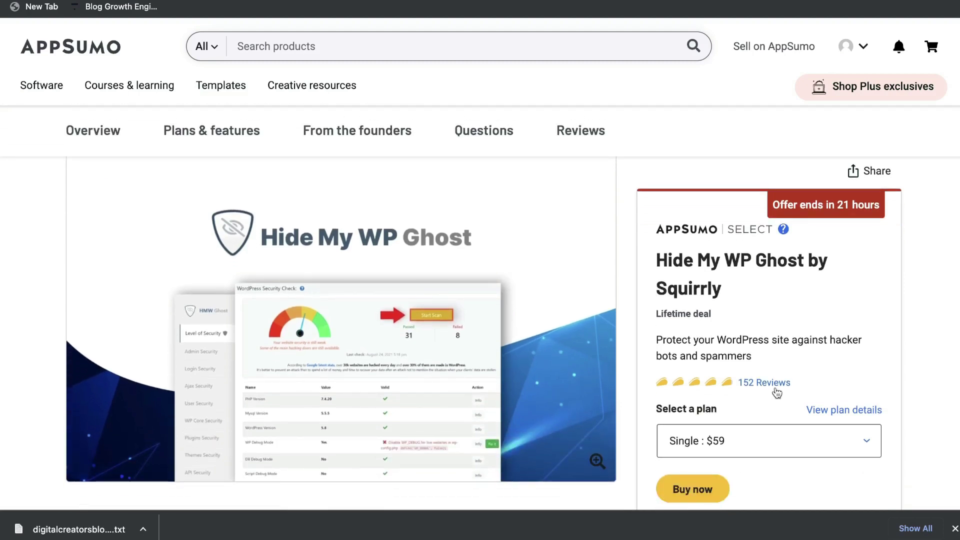
pyautogui.scroll(-2, 779, 388)
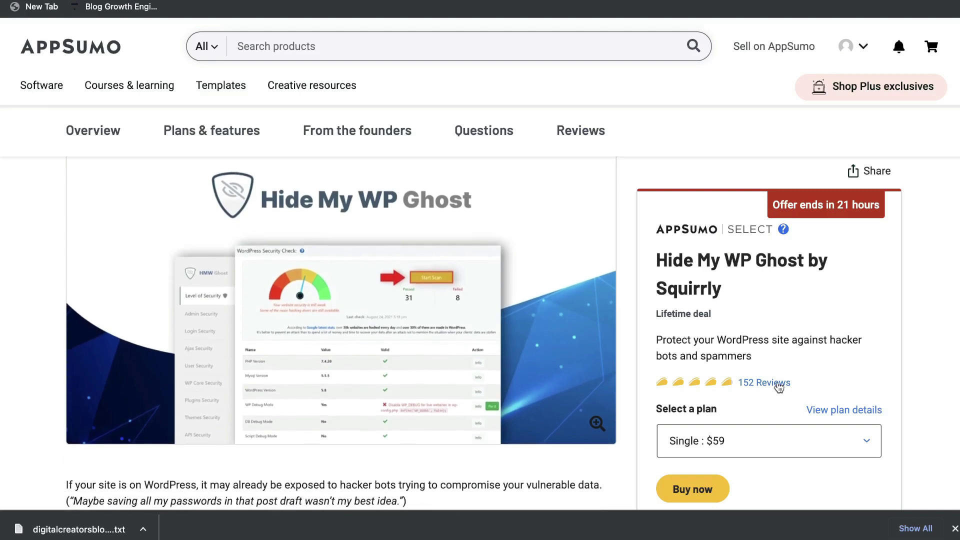
pyautogui.scroll(-3, 779, 388)
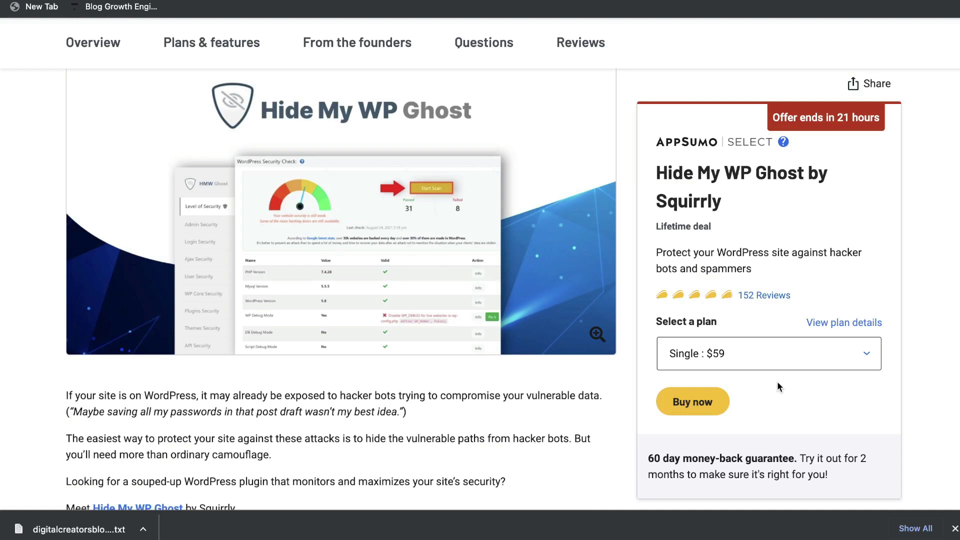
pyautogui.scroll(3, 778, 383)
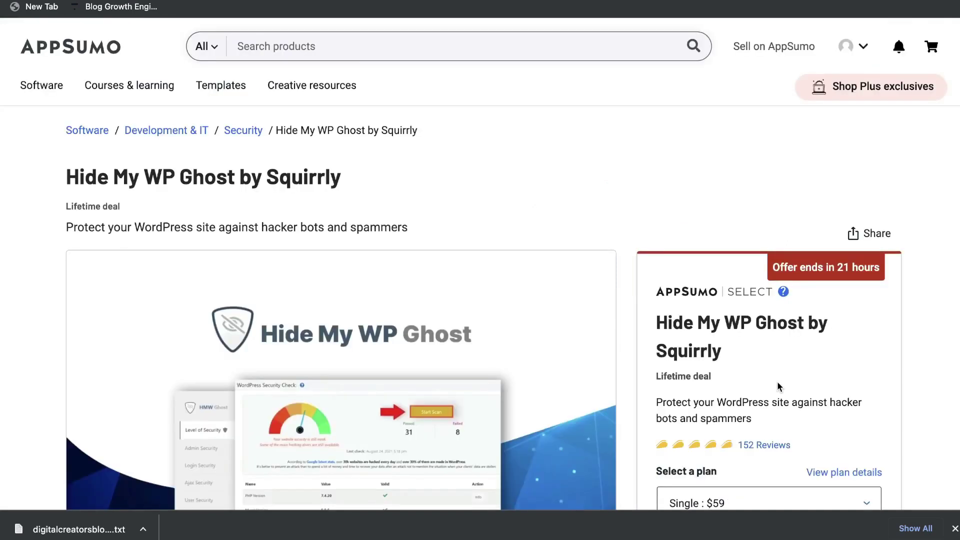